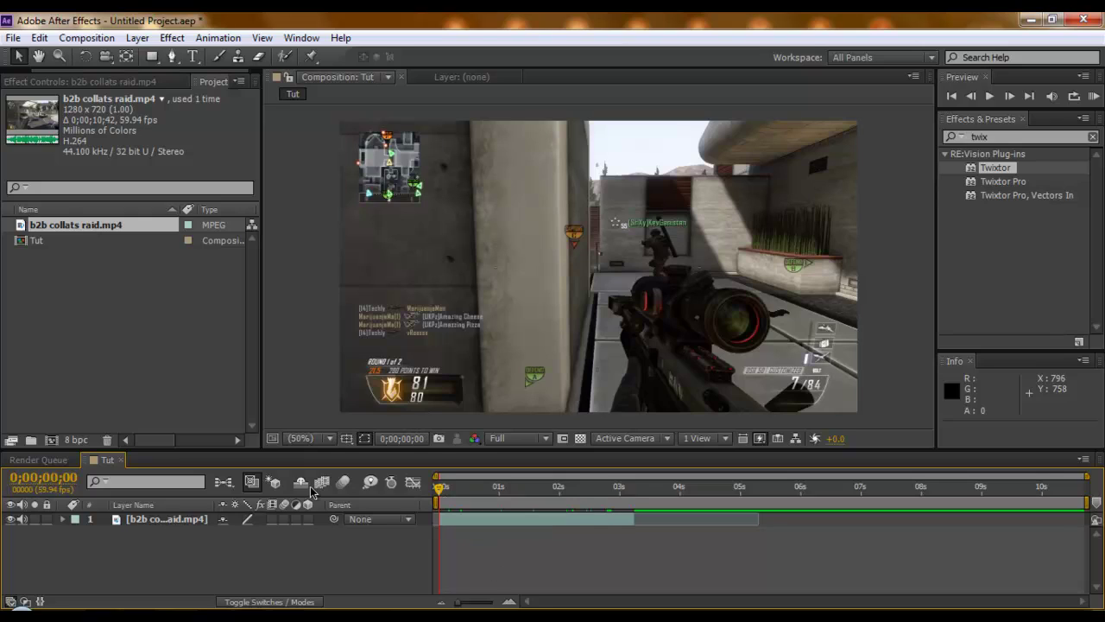
Select the b2b collats raid.mp4 layer in the Tut timeline
click(152, 523)
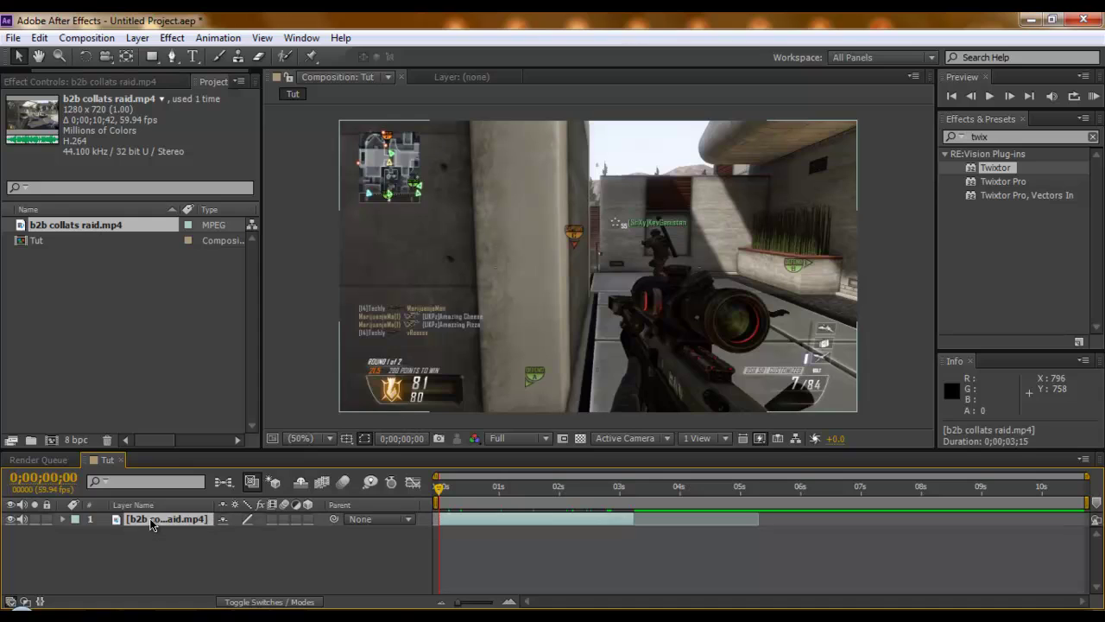
Rename the gameplay layer to 'Clip'
right_click(152, 523)
click(363, 101)
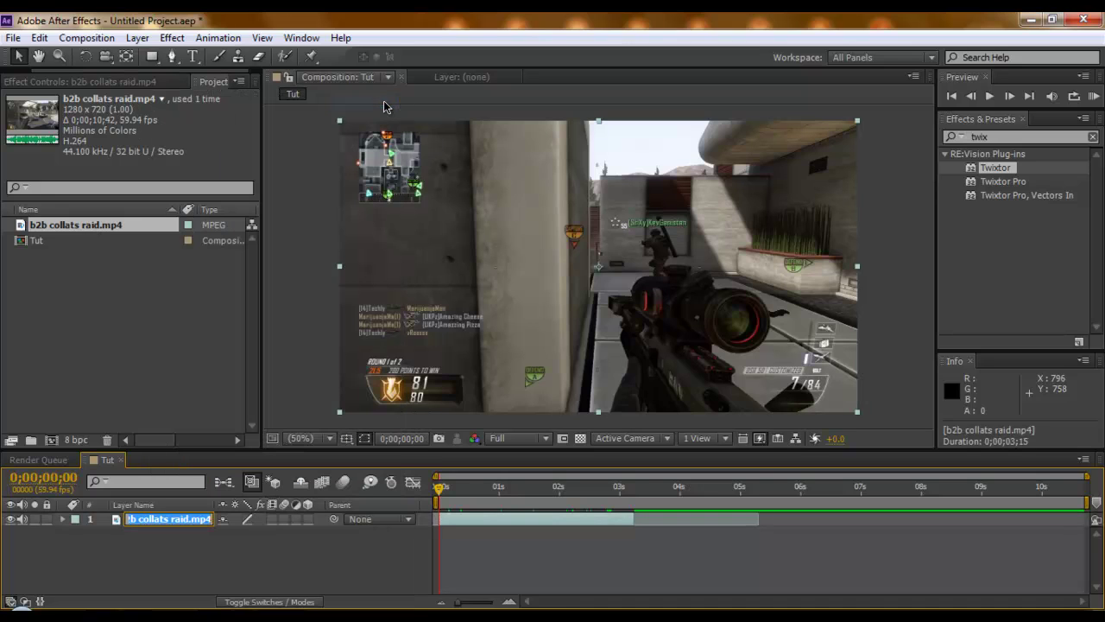
text(Clip)
key(Return)
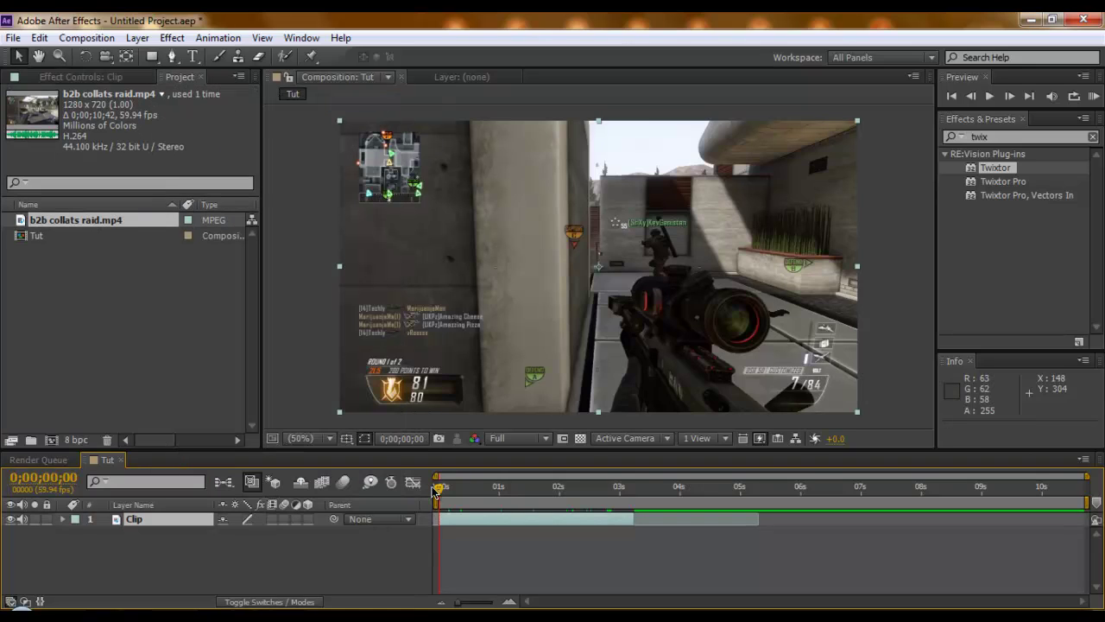
Scrub to 0;00;02;49, where the gun fires, and reselect the Clip layer
click(341, 546)
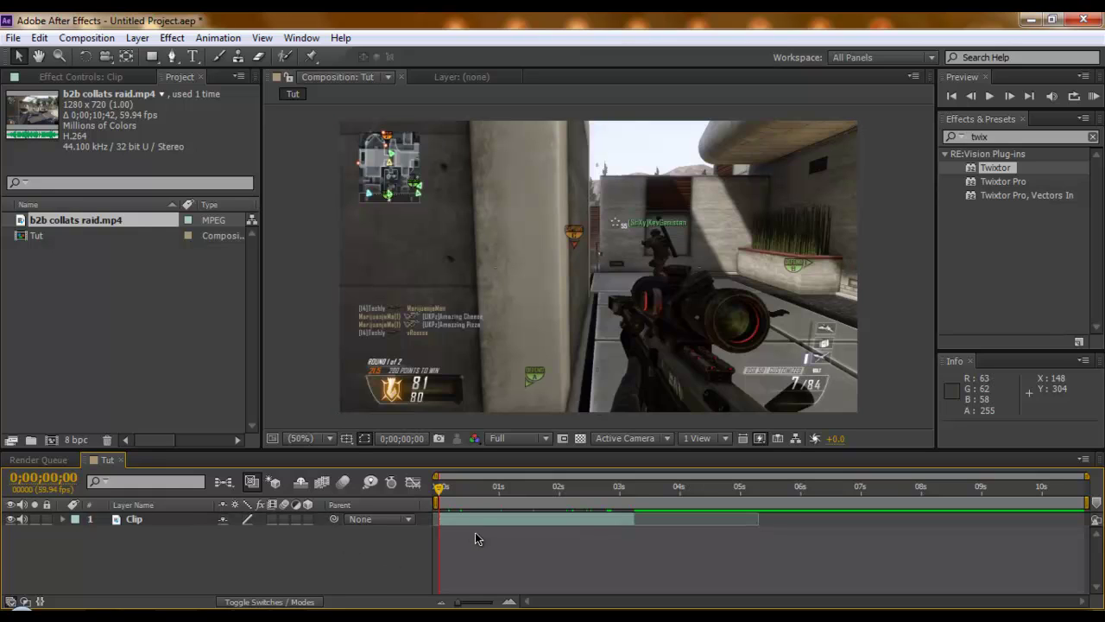
click(470, 503)
drag(511, 503, 556, 495)
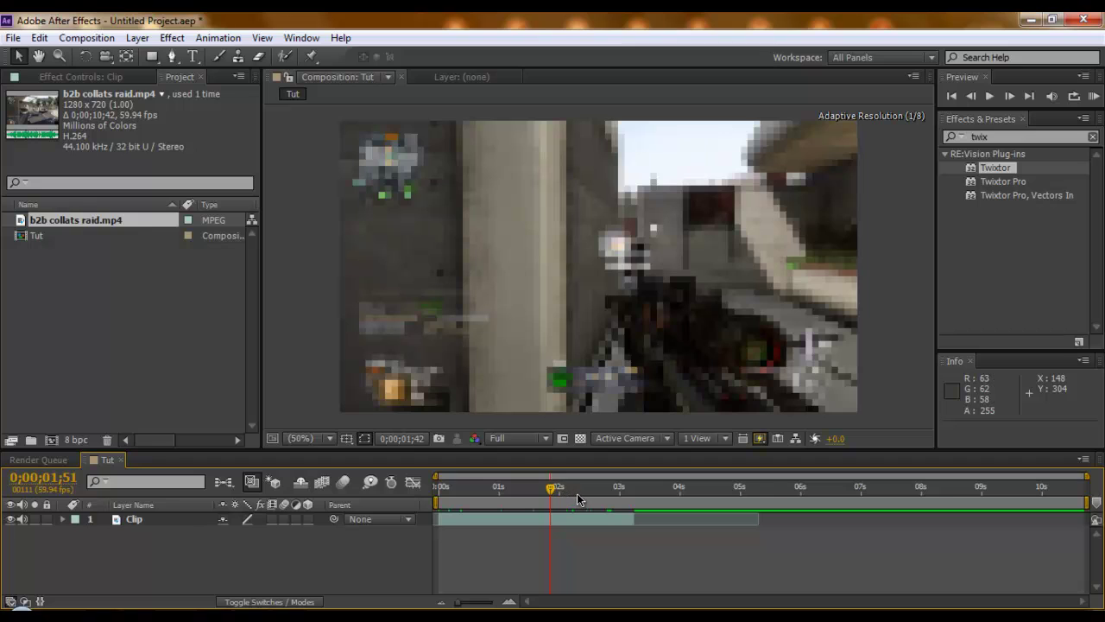
click(577, 499)
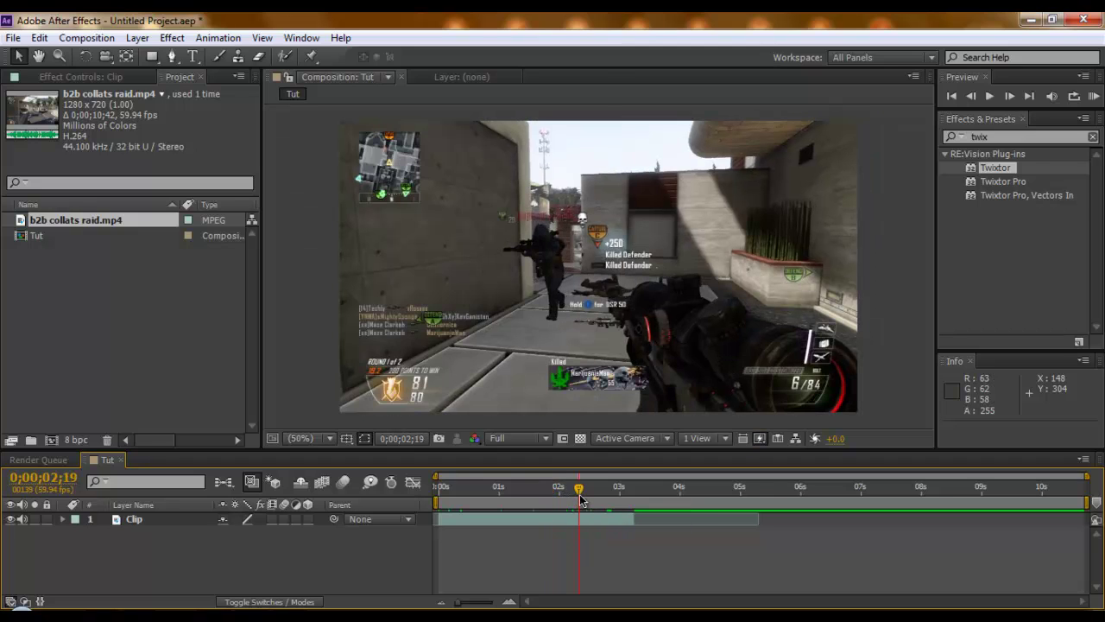
click(604, 501)
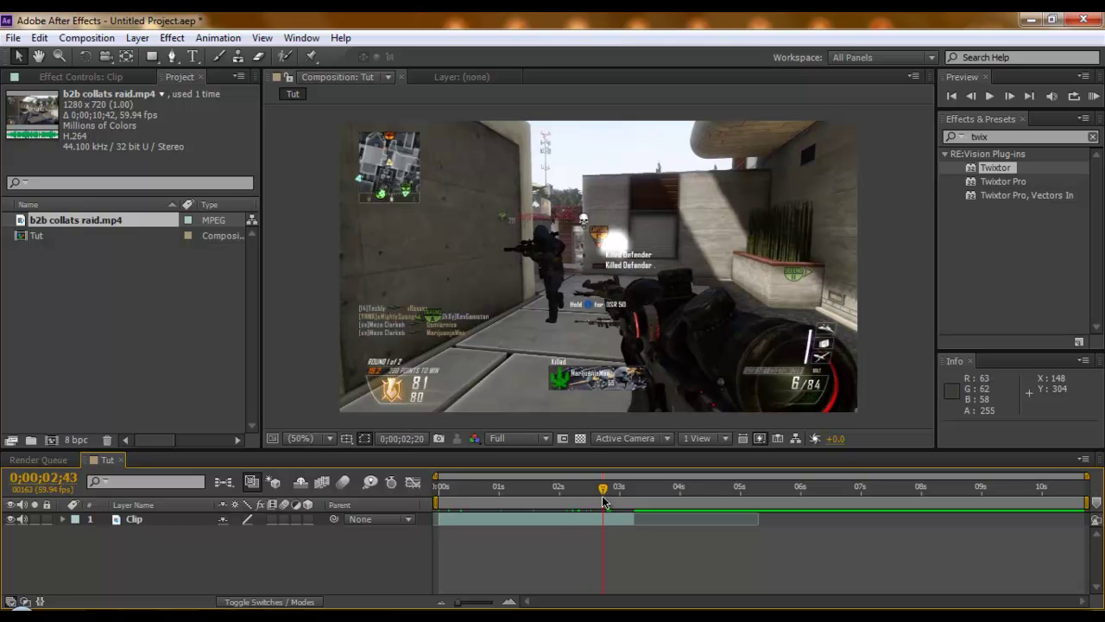
click(604, 501)
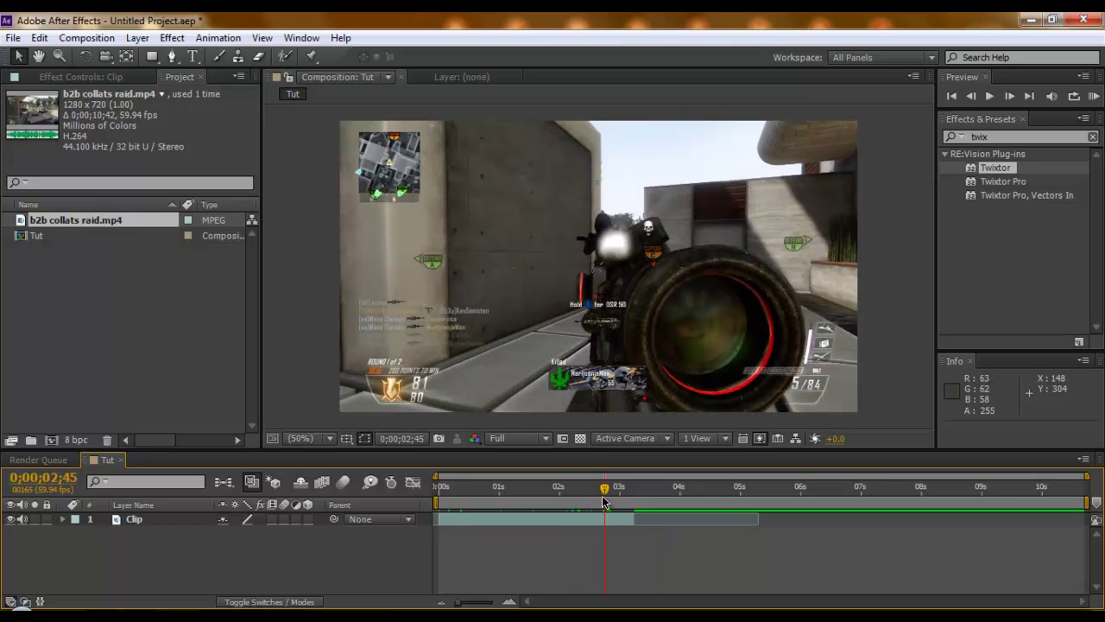
click(605, 501)
click(605, 501)
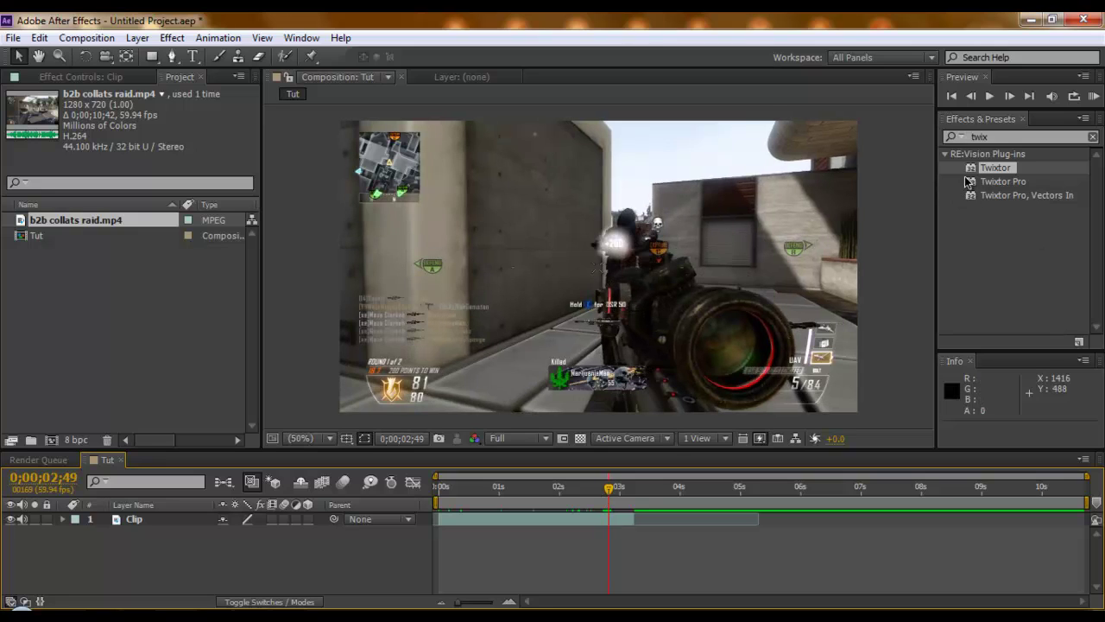
click(177, 518)
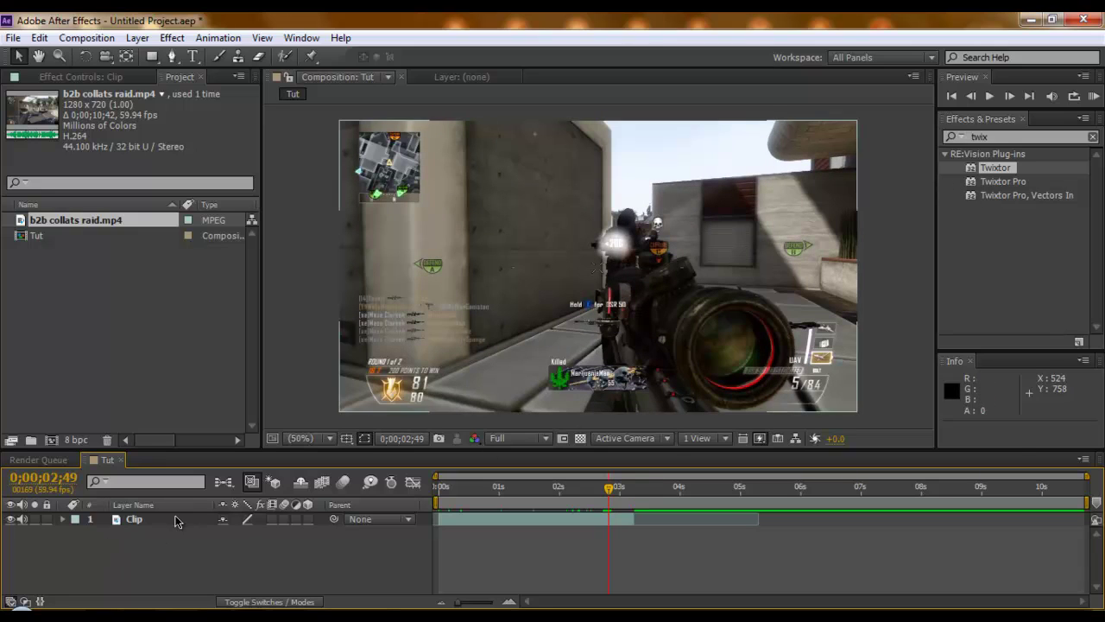
Apply Twixtor to Clip with an input frame rate of 59.94
double_click(995, 168)
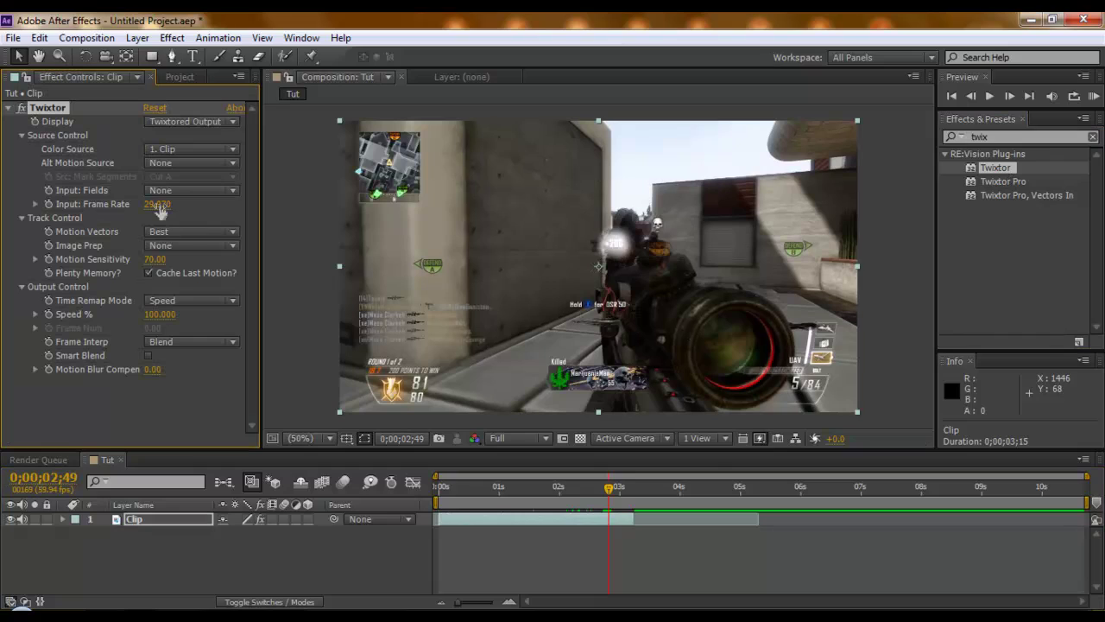
click(158, 205)
text(59.94)
key(Return)
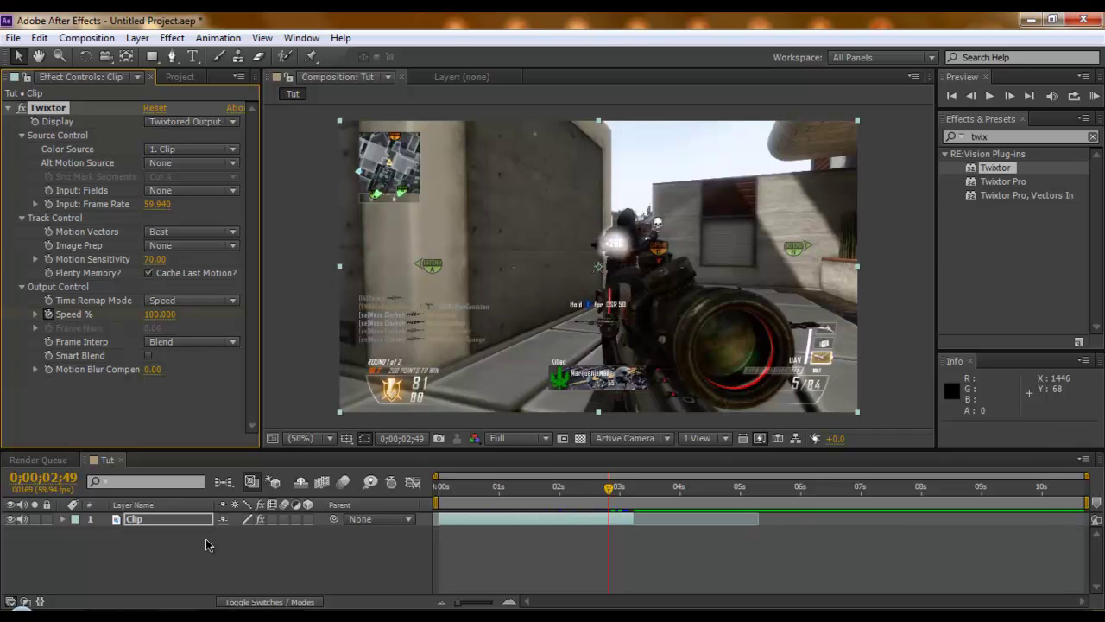
Drop Twixtor's Speed % to 1 at 0;00;02;56
key(Page_Up)
key(Page_Up)
key(Page_Up)
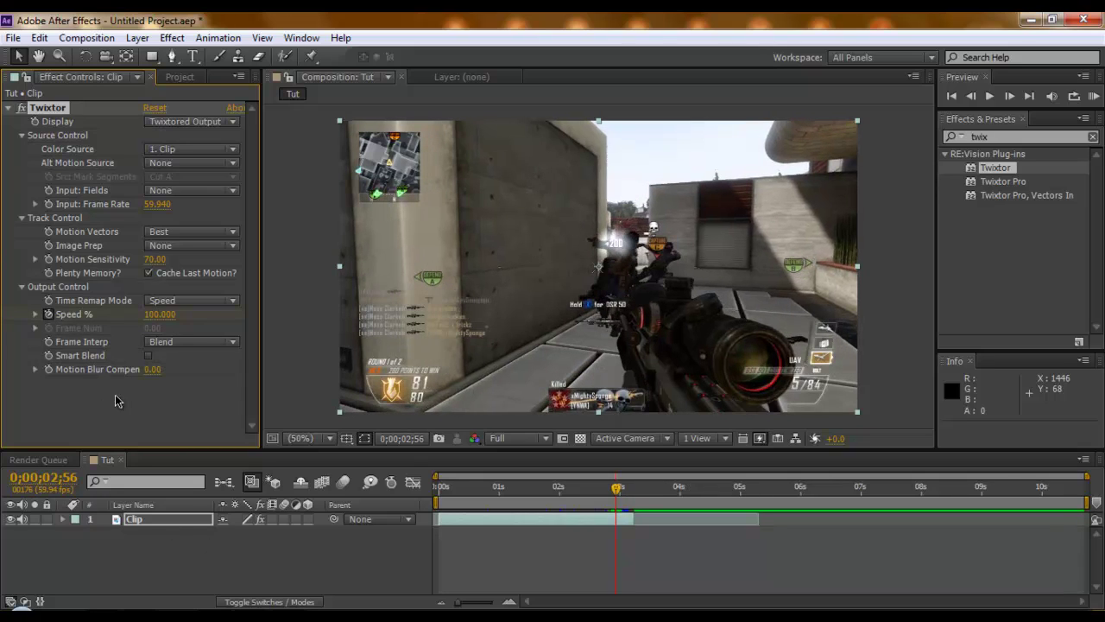
click(154, 314)
text(10)
key(Return)
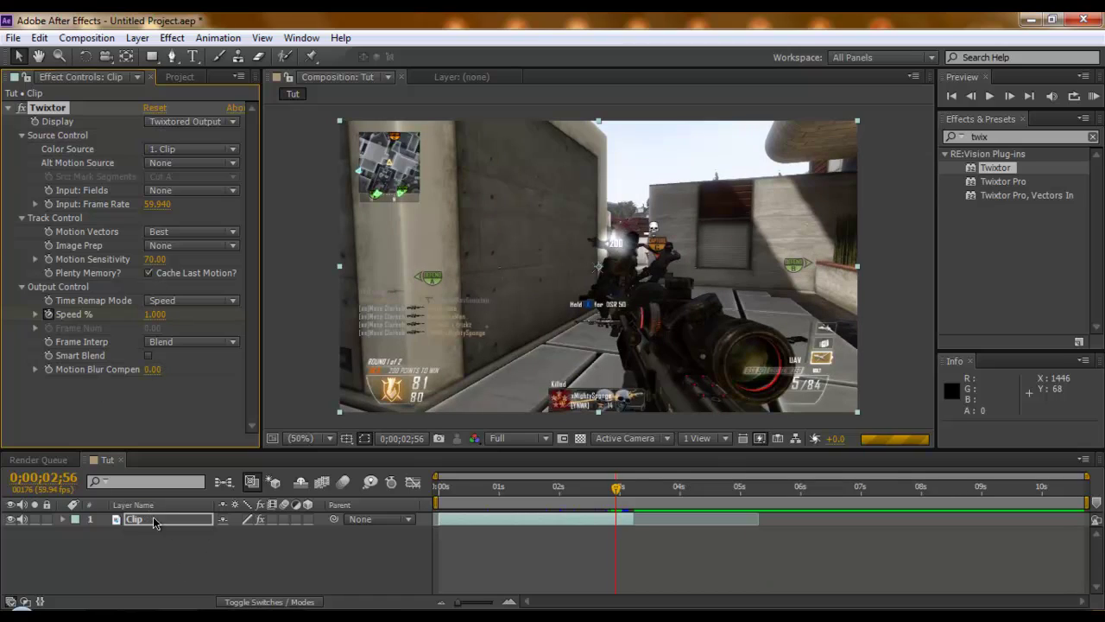
Reveal the Speed % keyframes and extend the Clip layer to 0;00;05;18 duration
click(154, 522)
key(u)
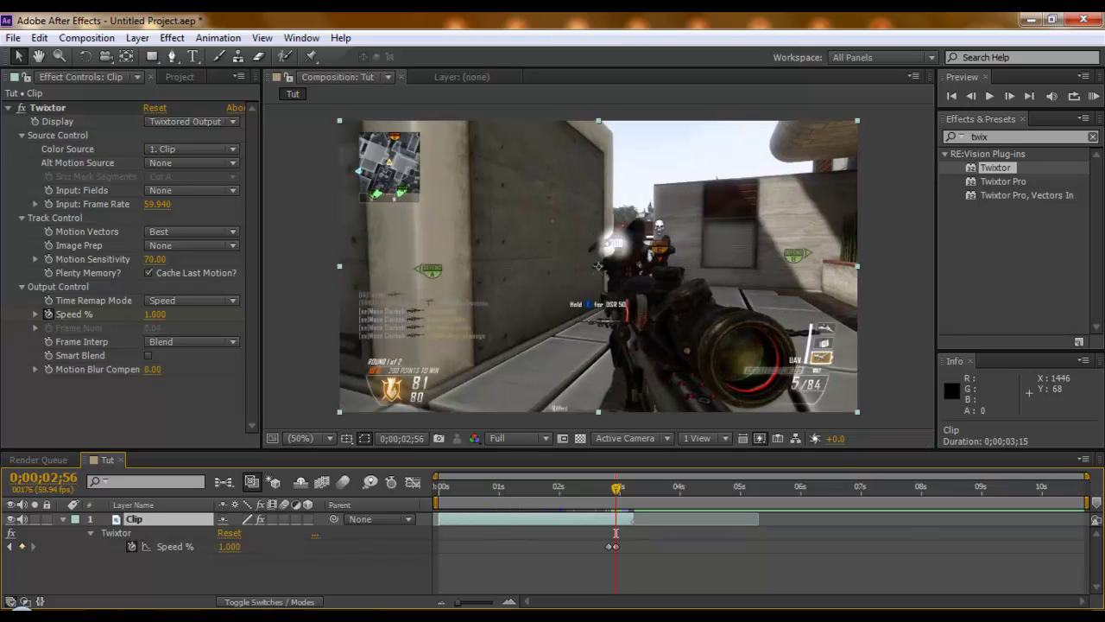
drag(634, 519, 778, 529)
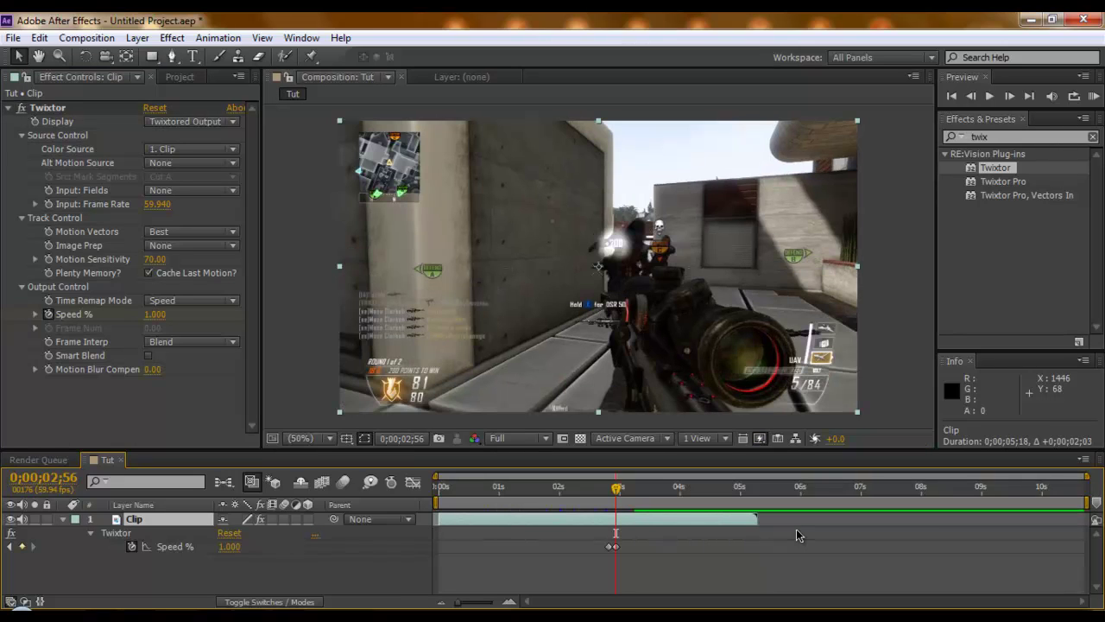
click(748, 545)
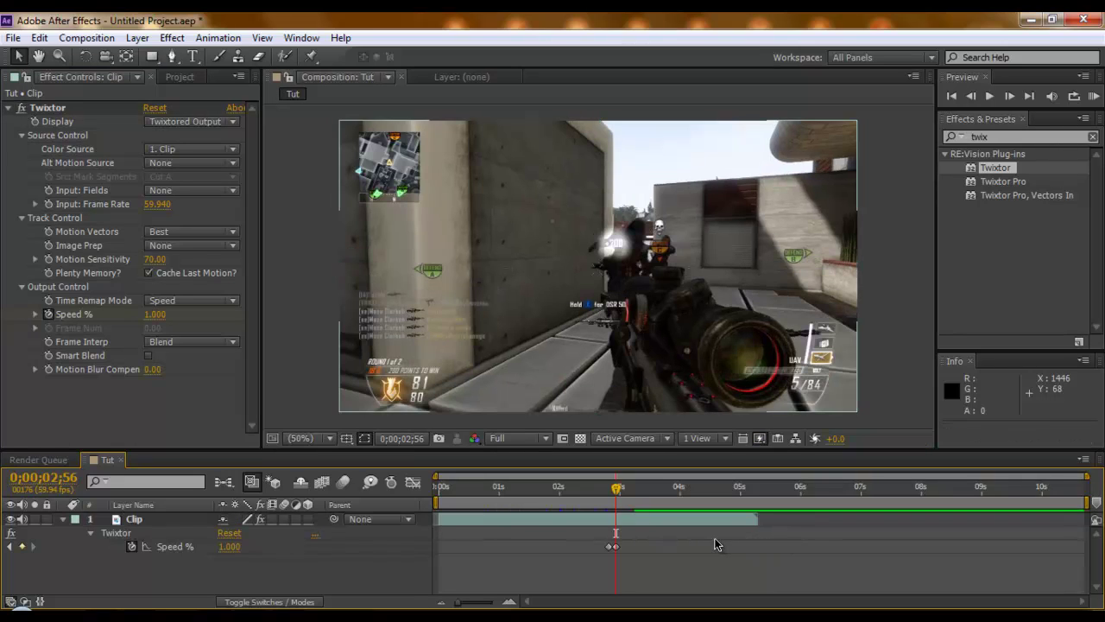
click(163, 522)
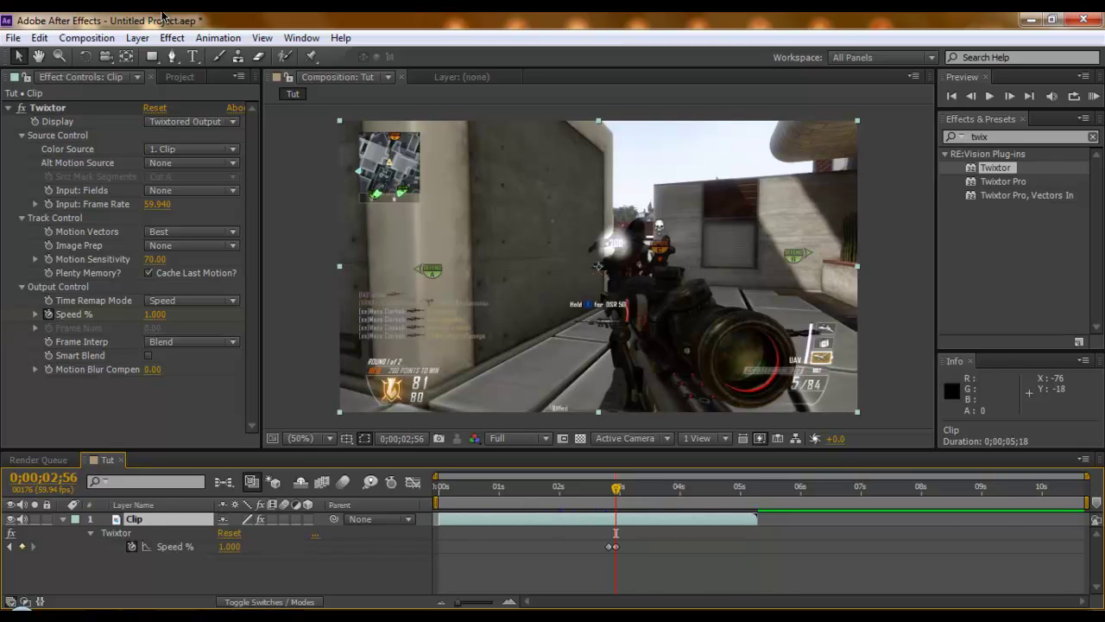
click(172, 57)
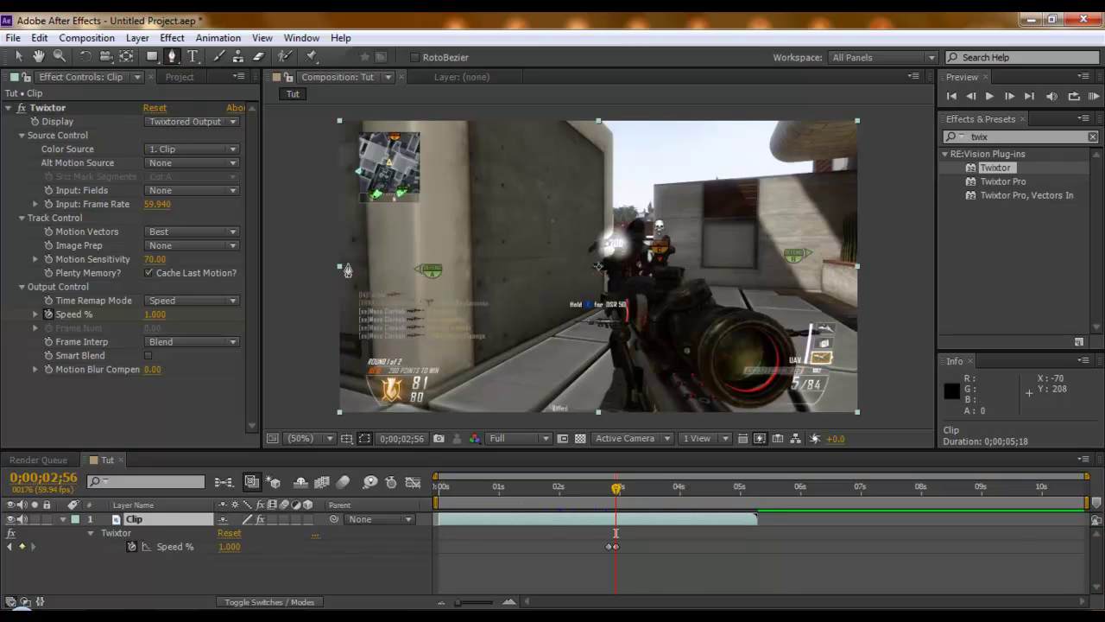
click(312, 183)
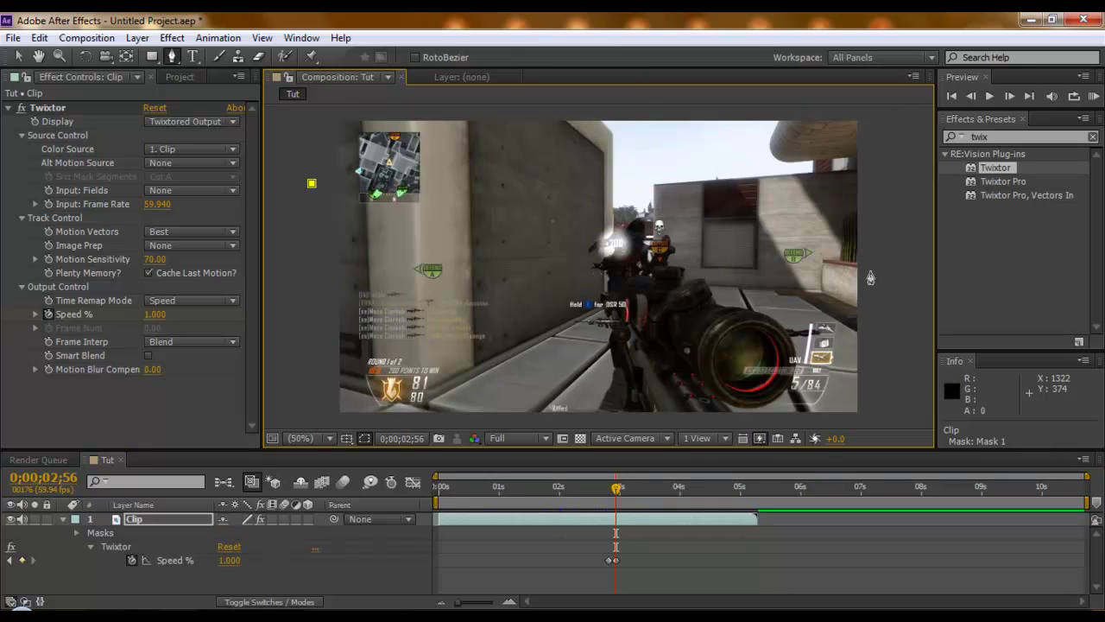
click(905, 265)
click(291, 314)
click(311, 183)
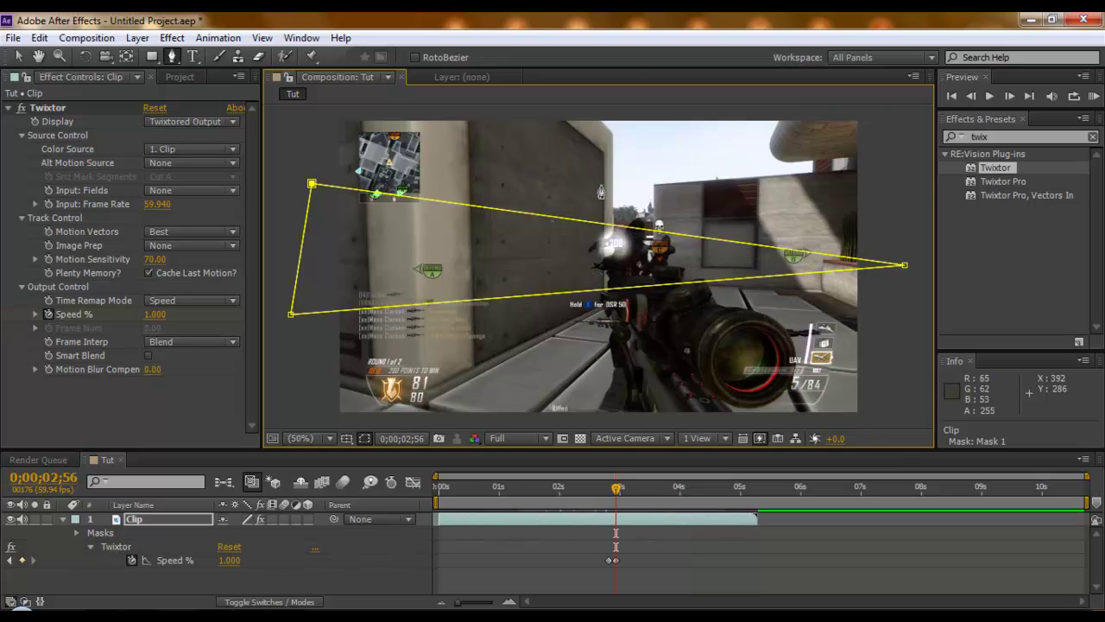
click(150, 516)
click(121, 533)
key(Delete)
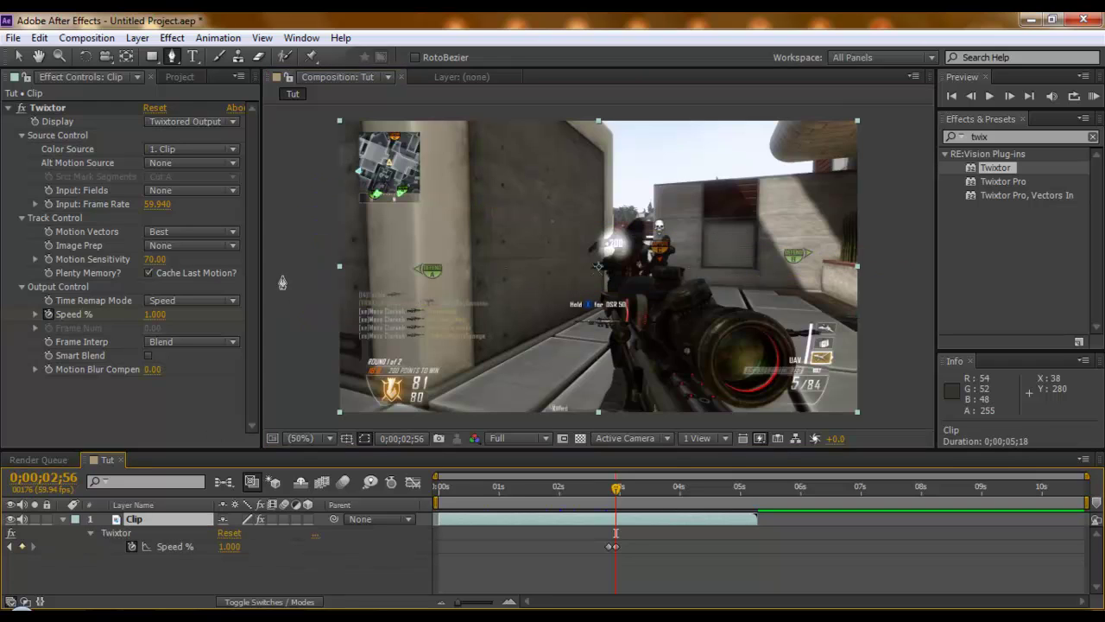
click(19, 57)
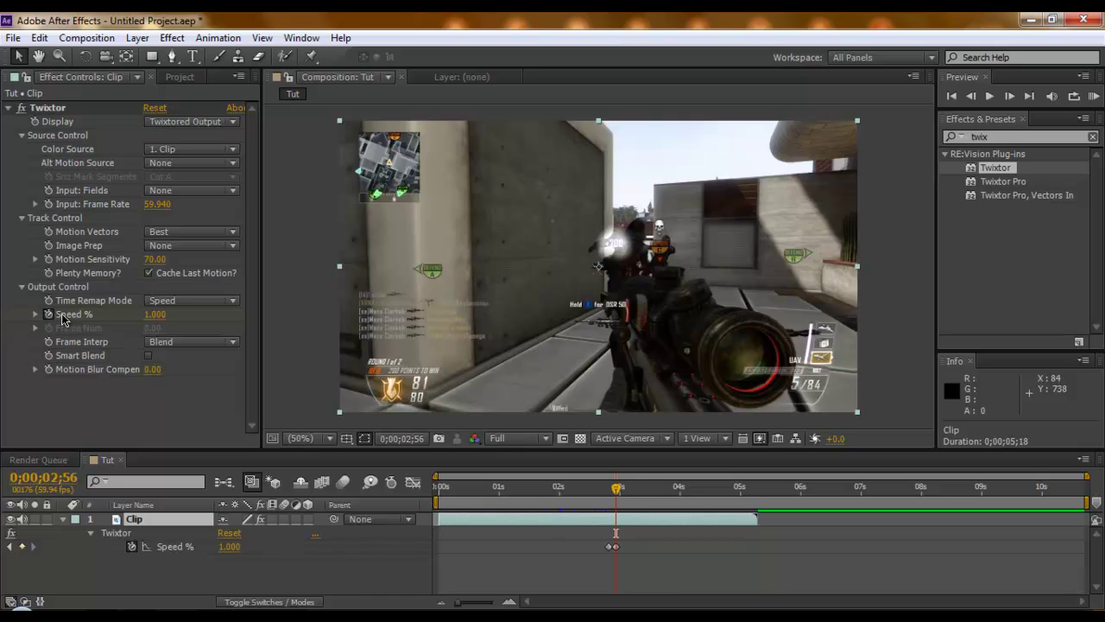
Pre-compose Clip into a new 'Twixtor' composition with all attributes moved, then return to Tut
right_click(177, 530)
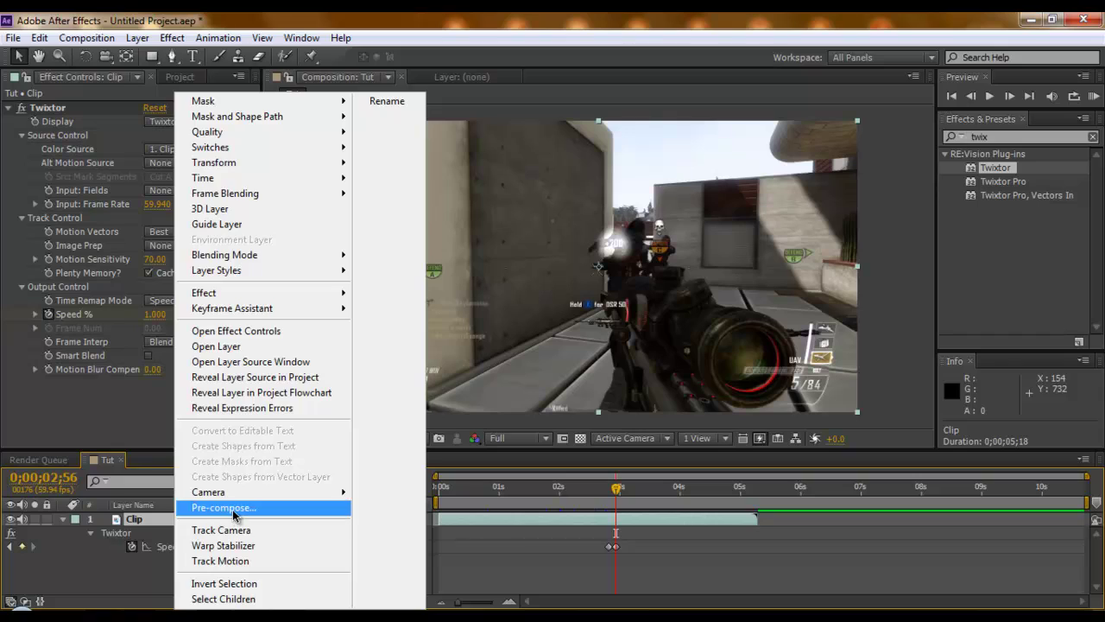
click(225, 508)
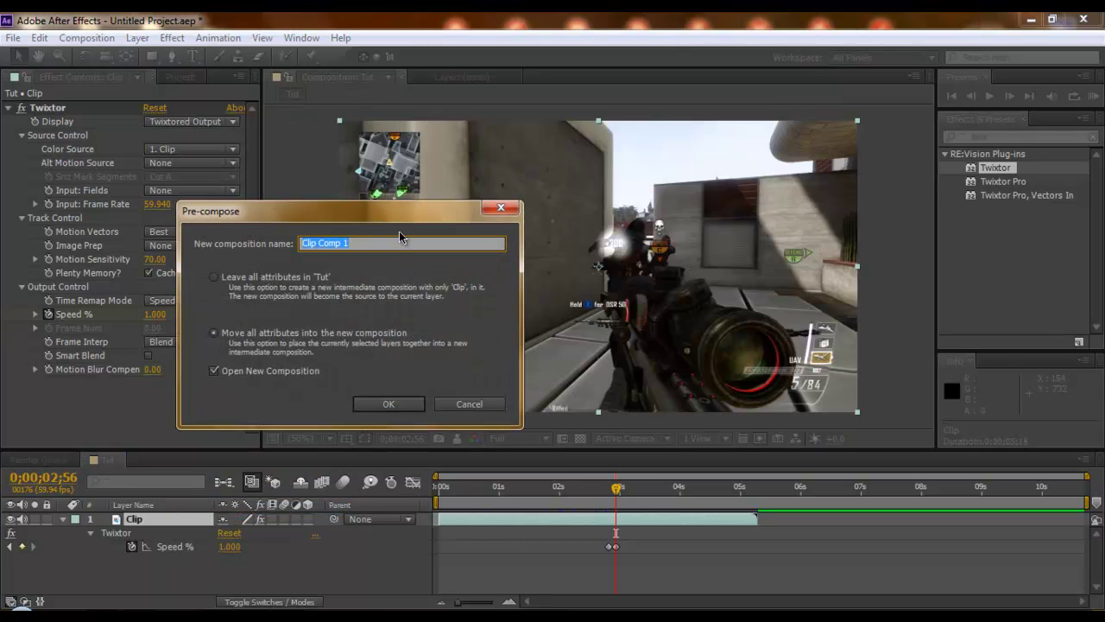
text(Twixtor)
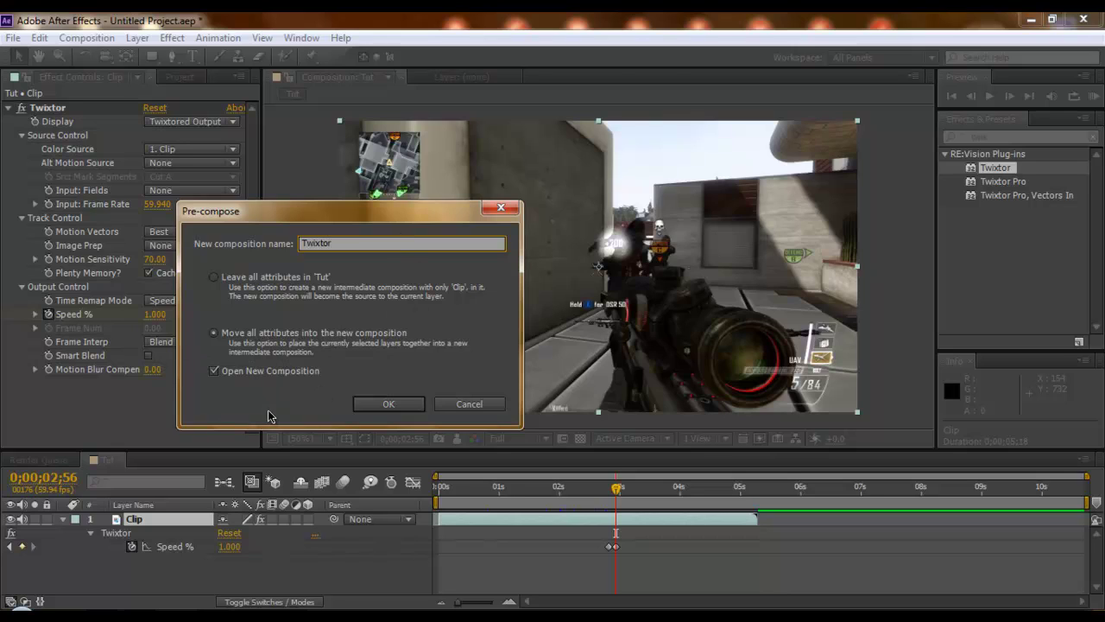
click(239, 374)
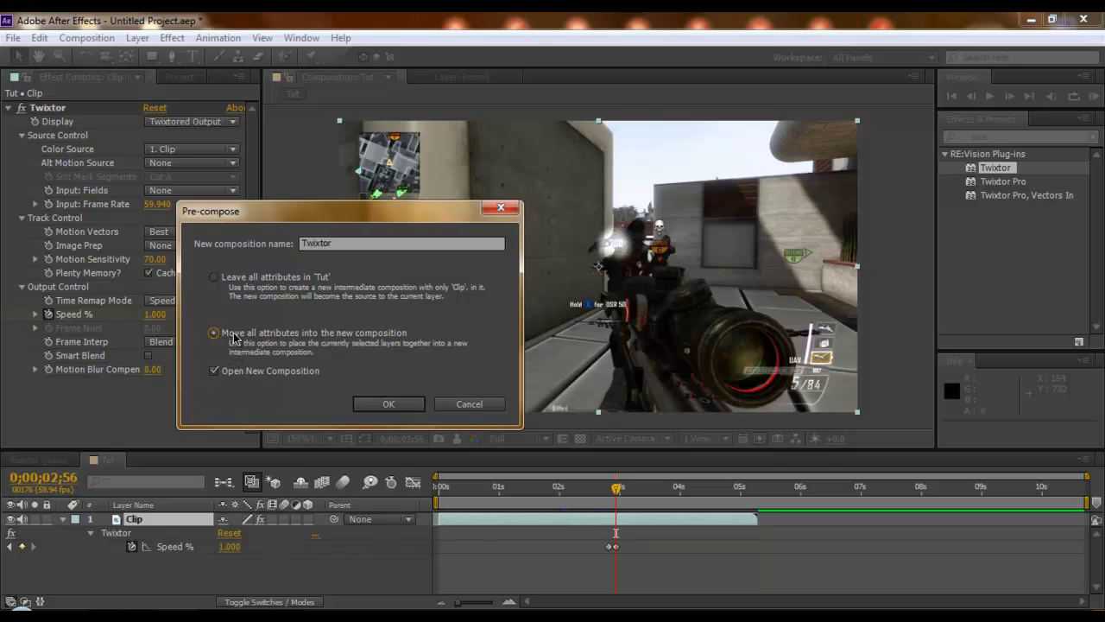
click(389, 404)
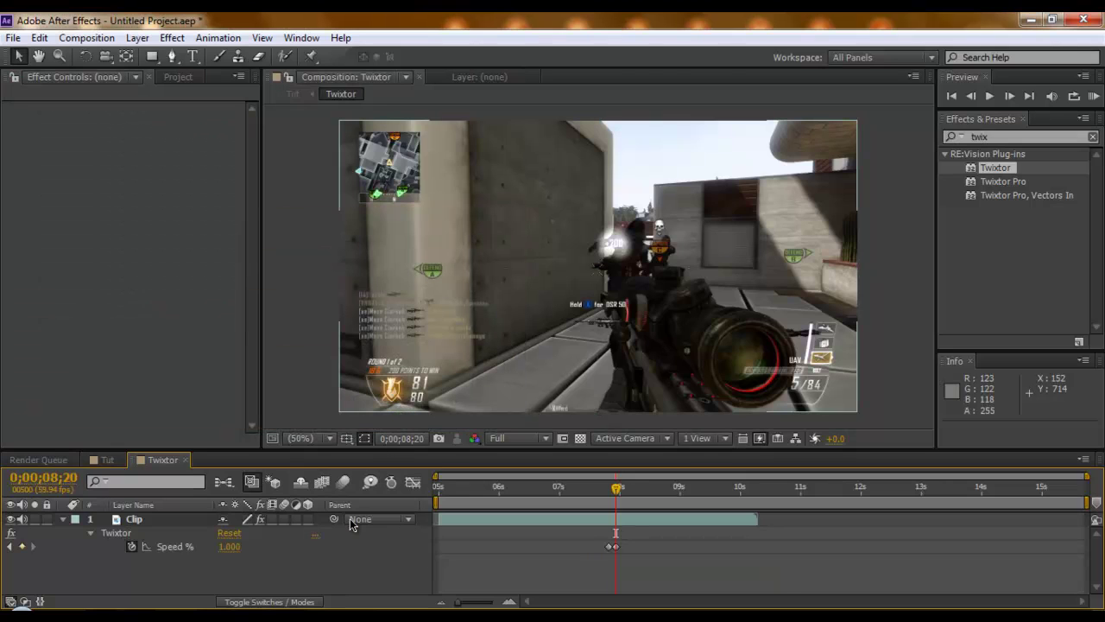
click(110, 460)
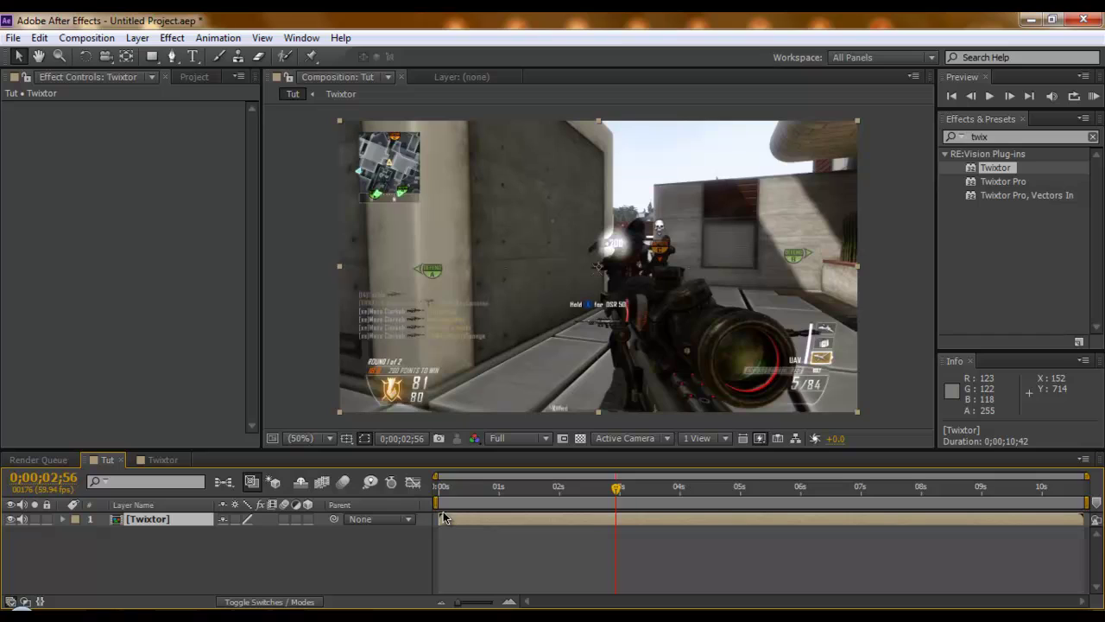
Zoom the Tut viewer to 100% and pan so the gun fills the view
click(161, 460)
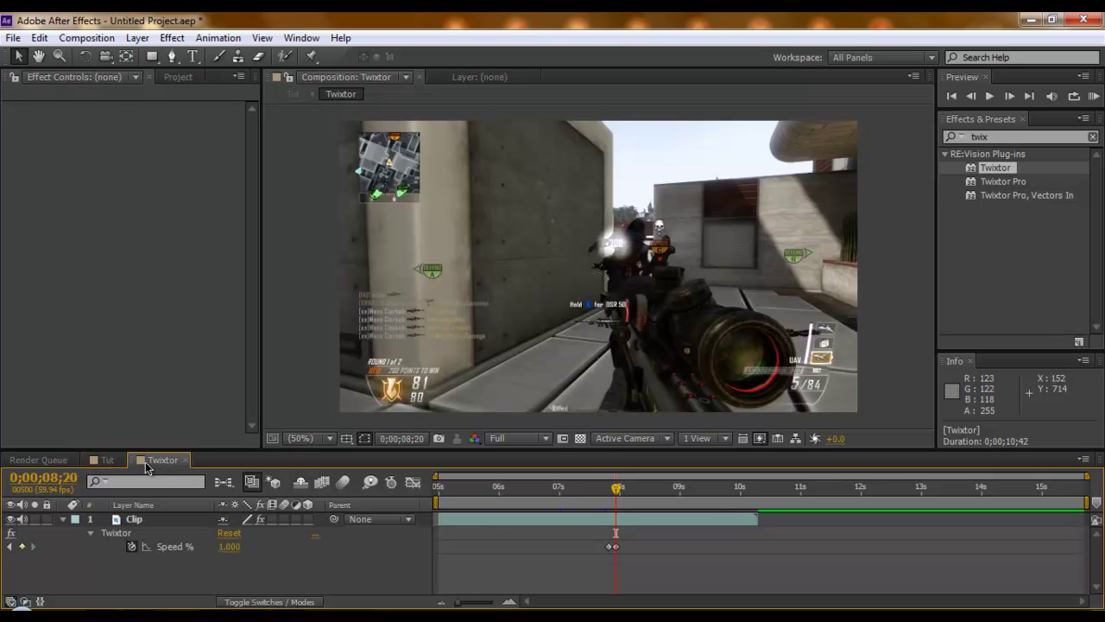
click(101, 460)
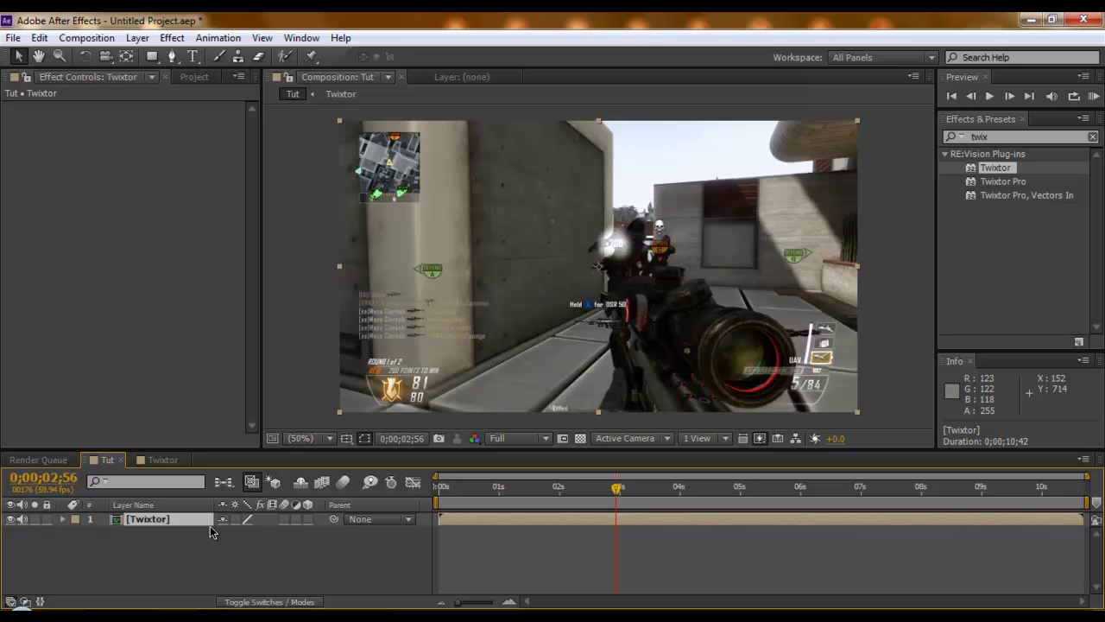
click(172, 56)
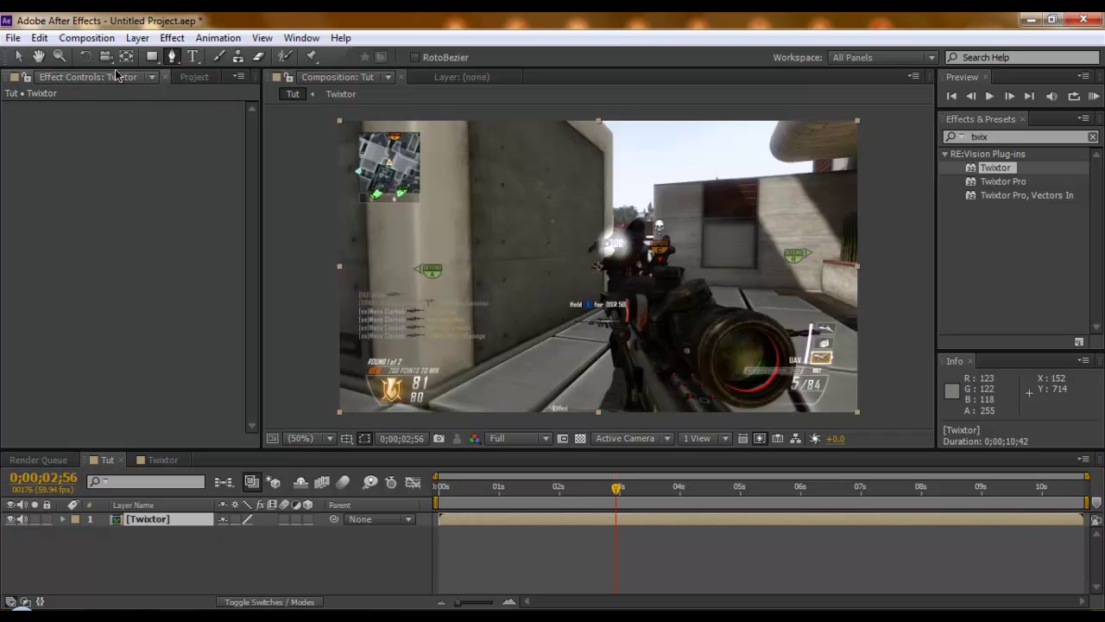
click(38, 56)
drag(683, 324, 603, 266)
click(325, 439)
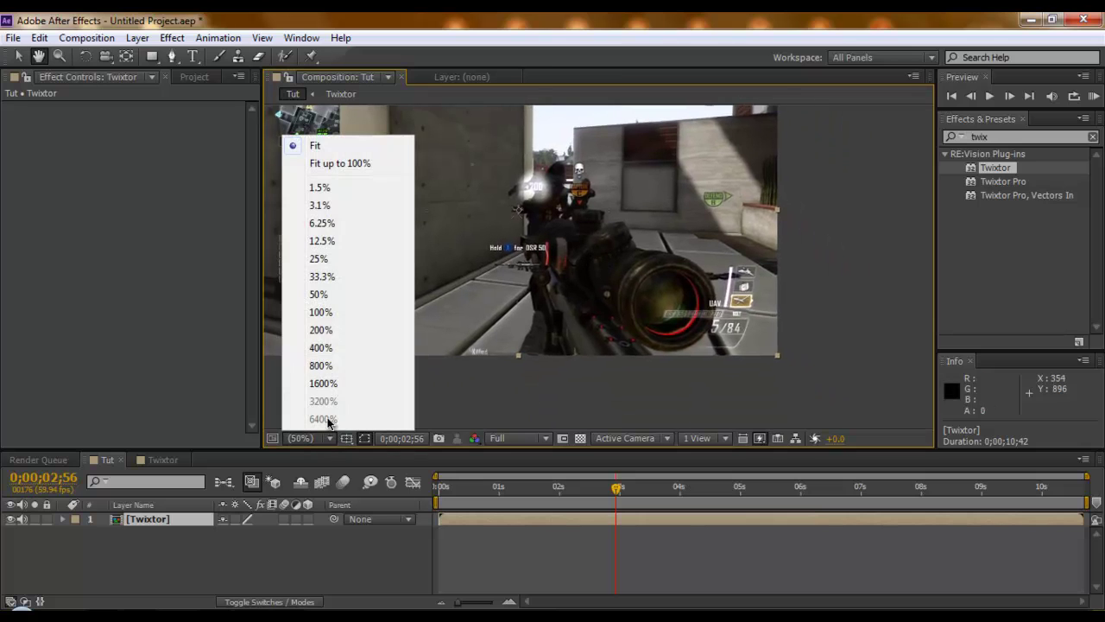
click(321, 311)
drag(633, 299, 636, 240)
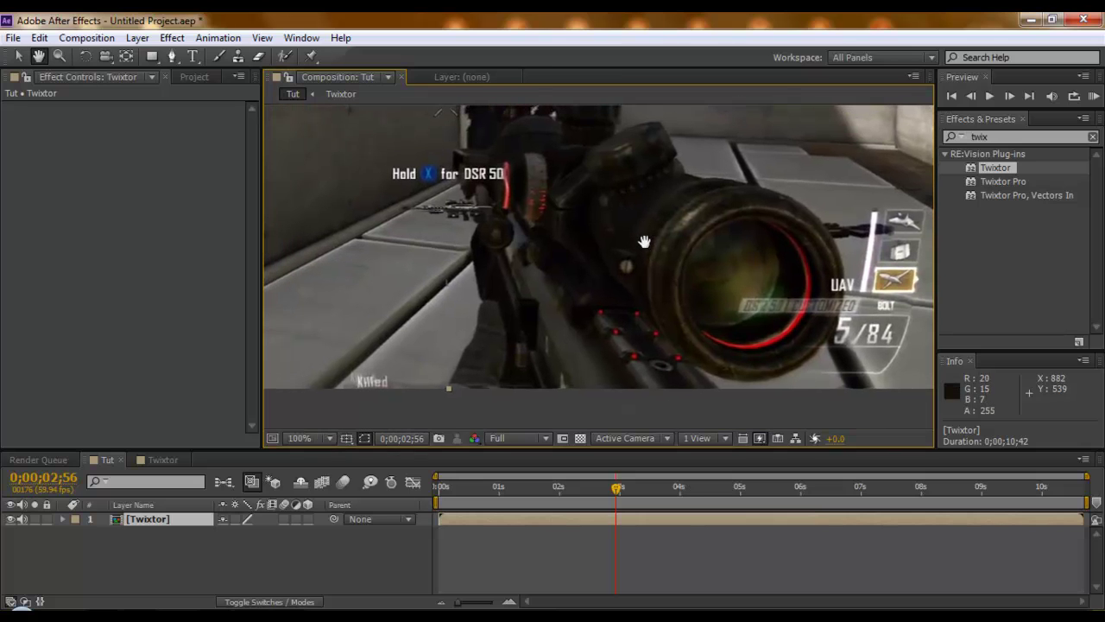
click(172, 56)
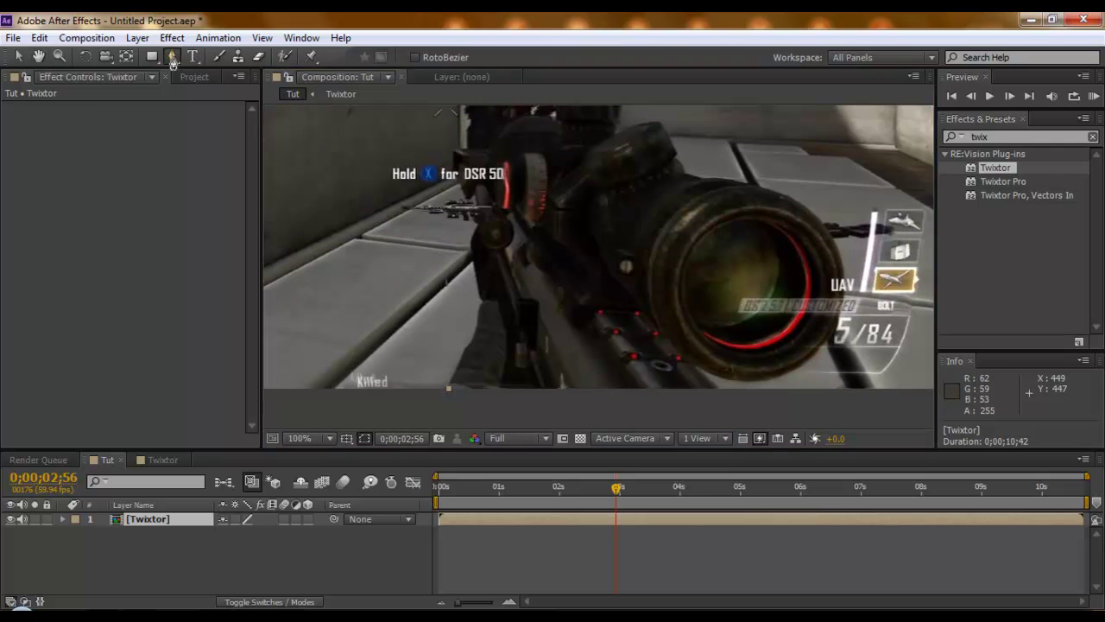
Start the gun mask with Pen points up the rifle's left edge and across its top
click(435, 397)
click(451, 378)
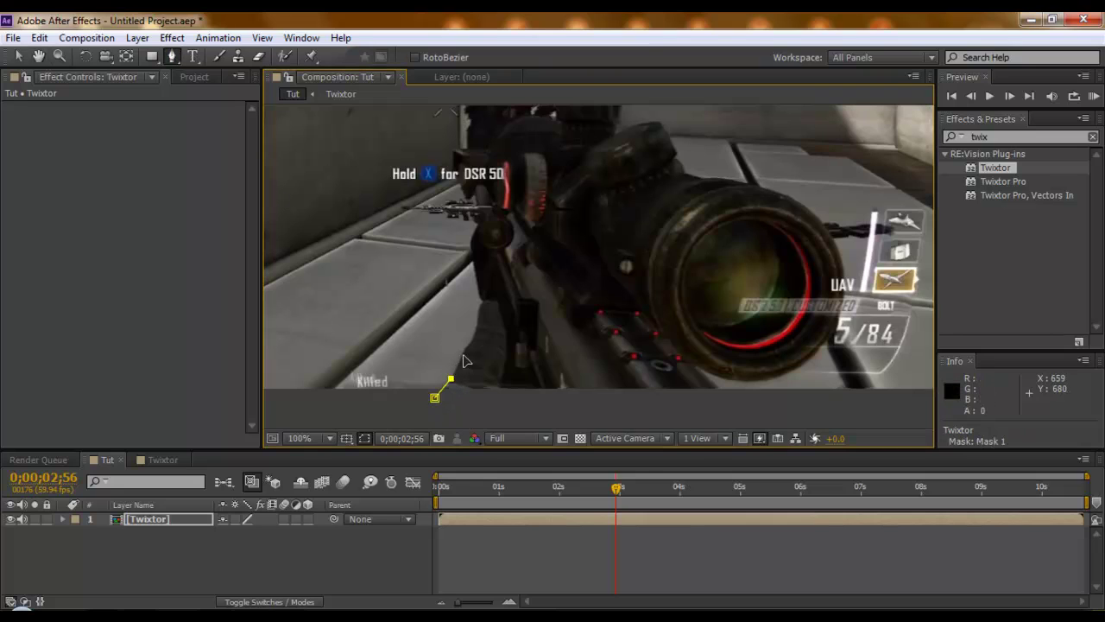
click(468, 342)
click(473, 309)
click(465, 256)
click(465, 235)
click(473, 225)
click(472, 202)
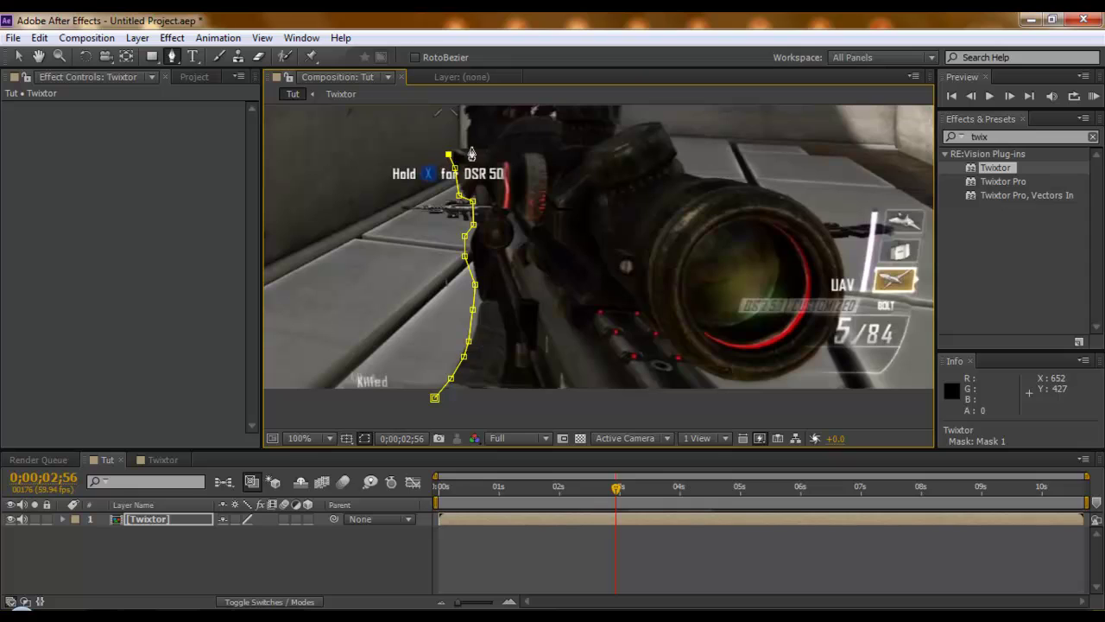
click(481, 149)
click(497, 137)
click(504, 124)
click(525, 113)
click(543, 114)
Continue the mask along the scope's top edge to the lens rim
drag(564, 135, 546, 242)
click(539, 201)
click(571, 202)
click(600, 209)
click(598, 234)
click(624, 230)
click(644, 230)
click(653, 249)
click(662, 269)
click(668, 280)
click(689, 284)
click(706, 285)
click(725, 288)
click(762, 296)
click(781, 308)
click(802, 327)
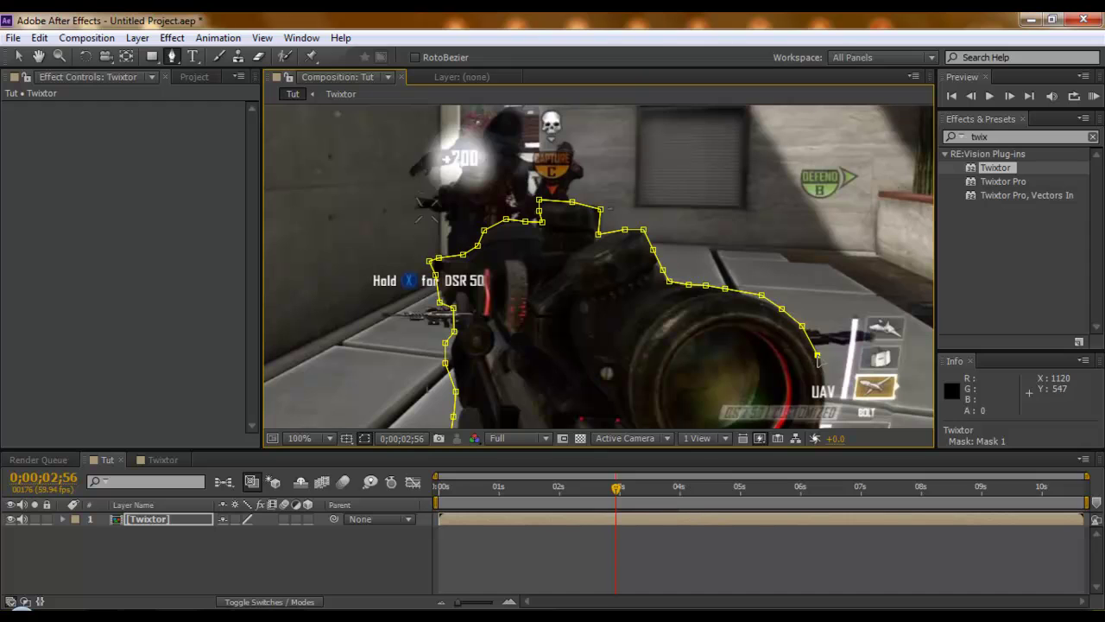
Trace the lens rim and rifle underside, closing Mask 1 at its first point
key(space)
drag(806, 333, 803, 344)
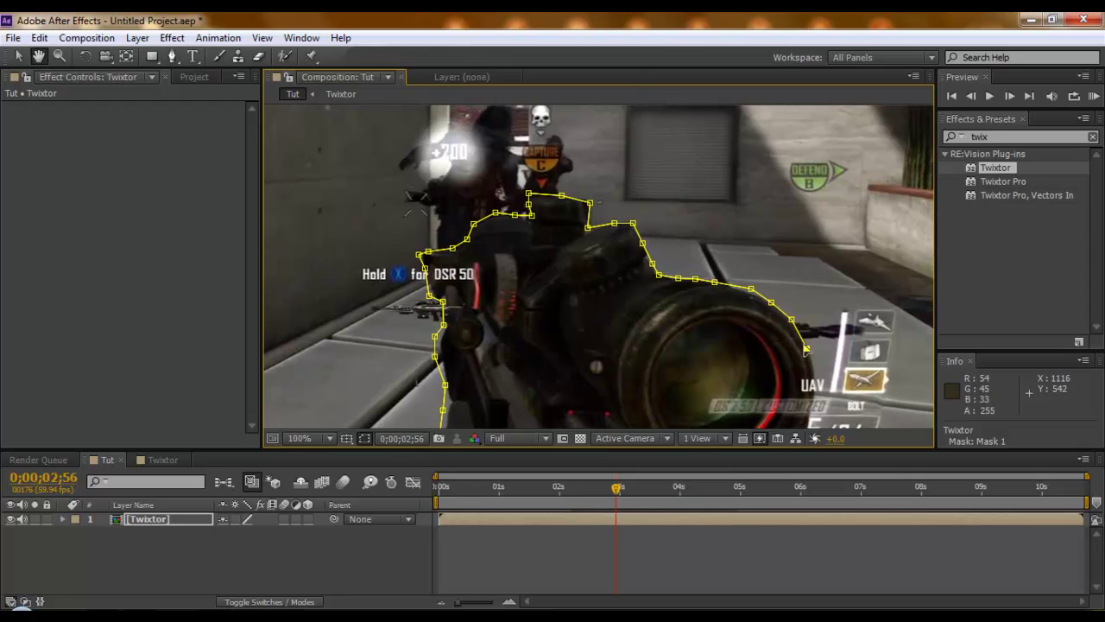
scroll(800, 336, down, 3)
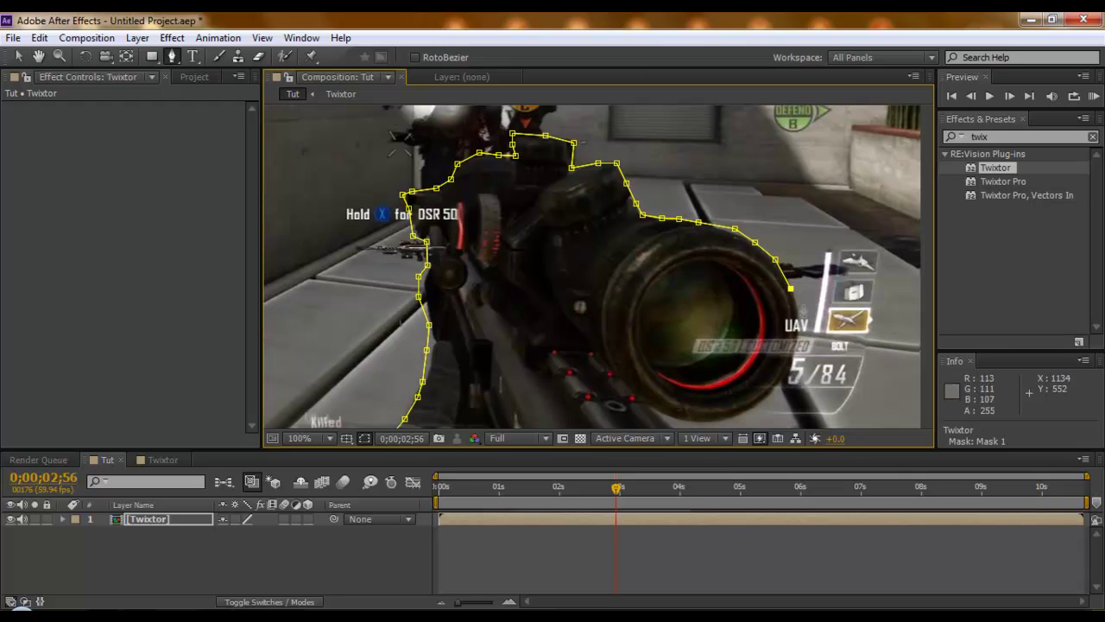
key(space)
drag(798, 321, 789, 285)
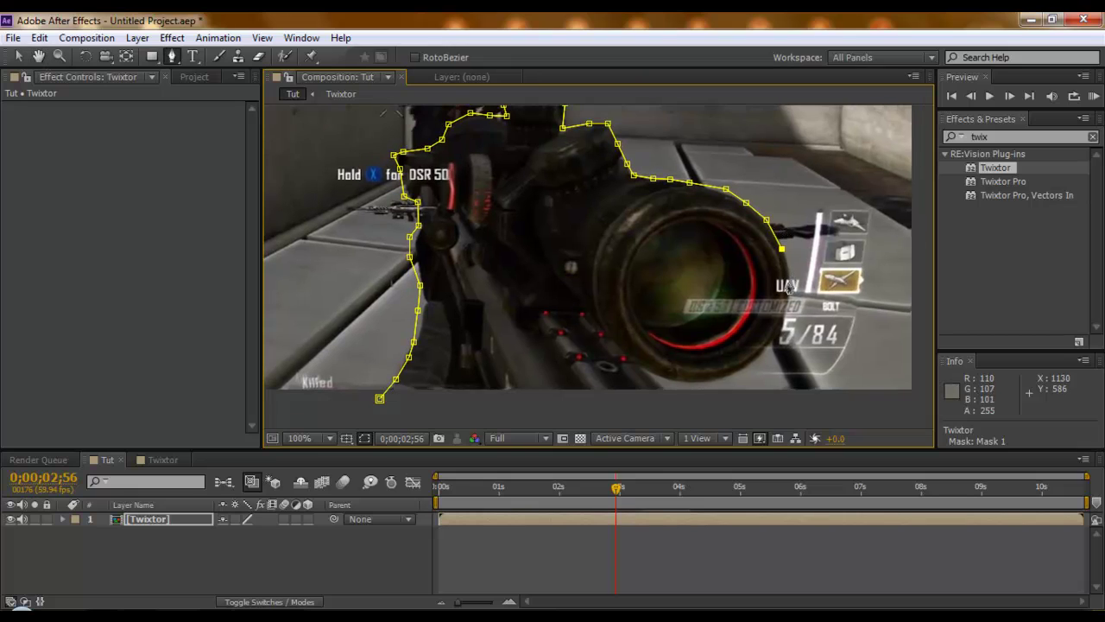
click(787, 282)
click(772, 343)
click(752, 362)
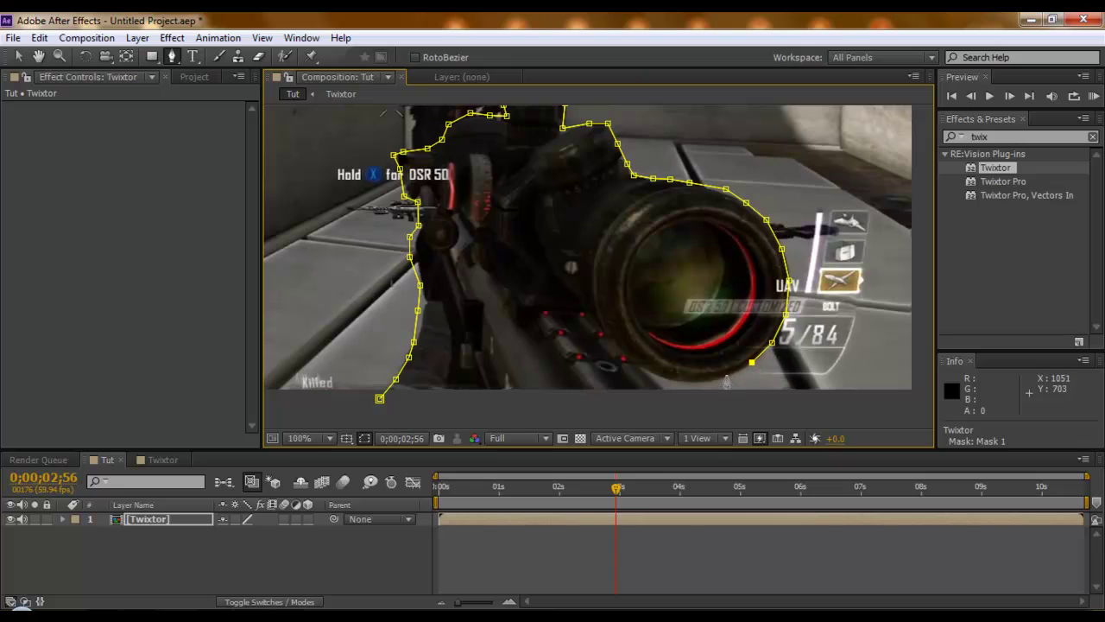
click(726, 376)
click(690, 381)
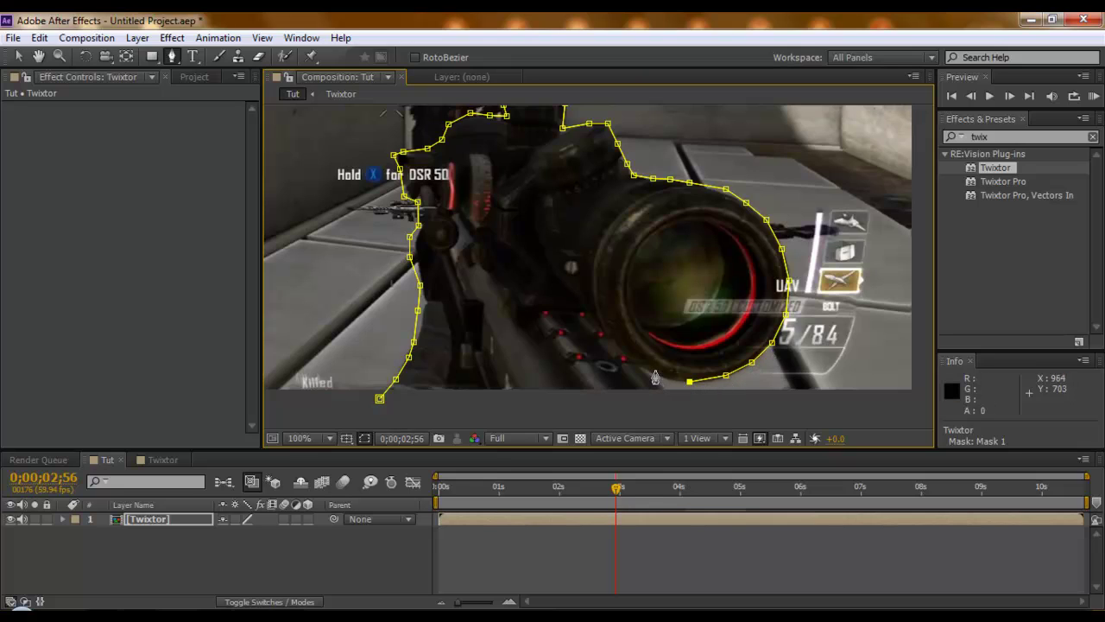
click(641, 369)
click(670, 393)
click(379, 398)
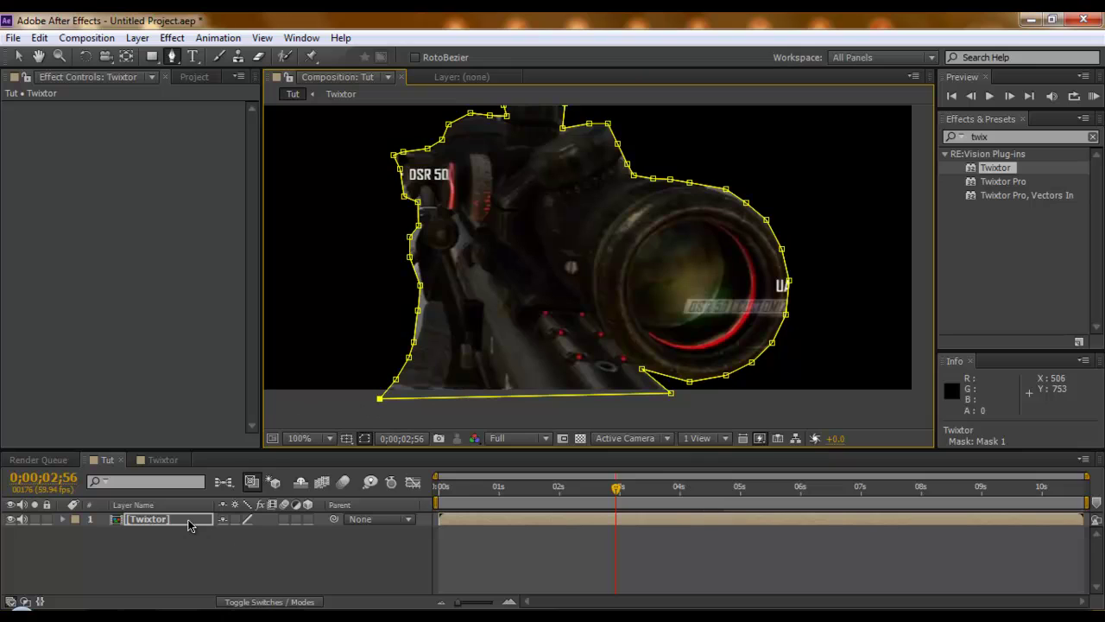
Set a Mask Path keyframe on Mask 1 at 0;00;02;56
key(Return)
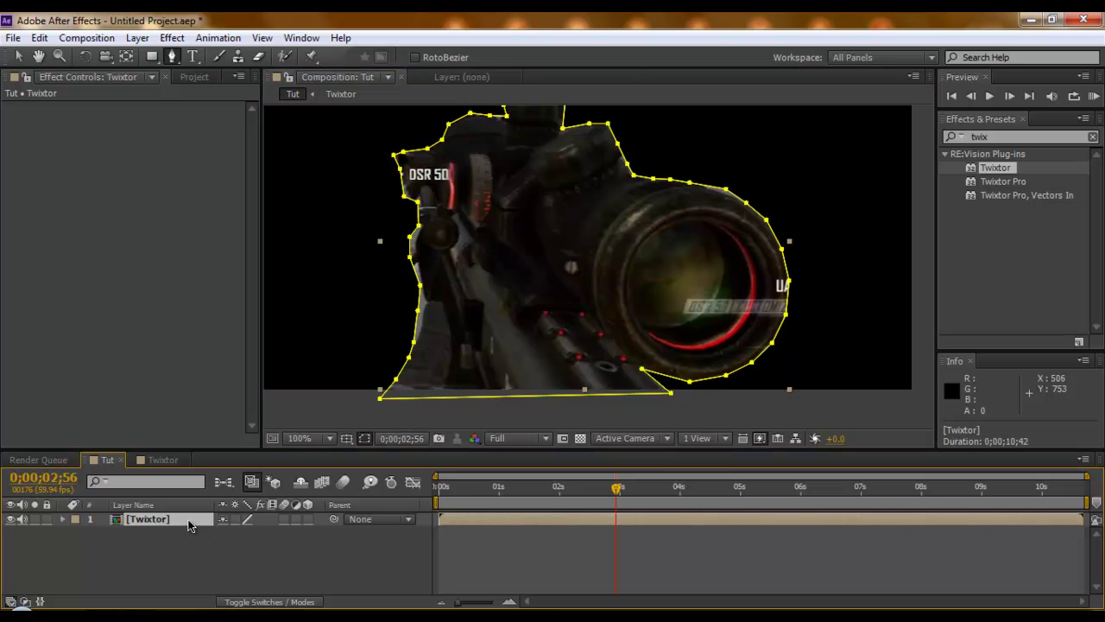
key(m)
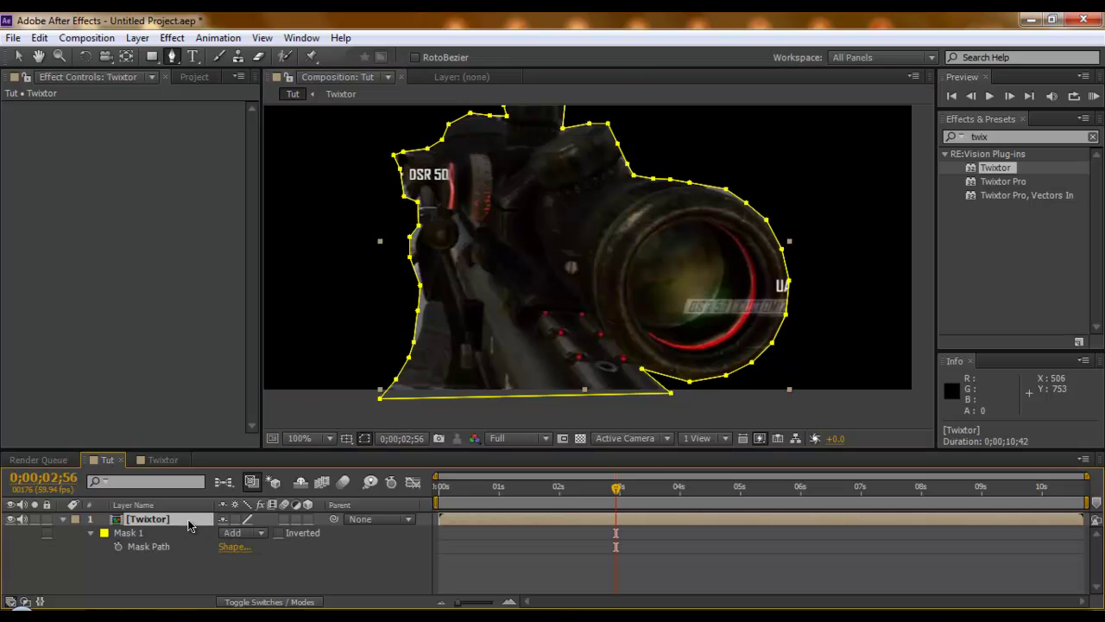
click(119, 547)
Give Mask 1 a 3-pixel feather and deselect to preview the soft edge
click(91, 534)
click(253, 561)
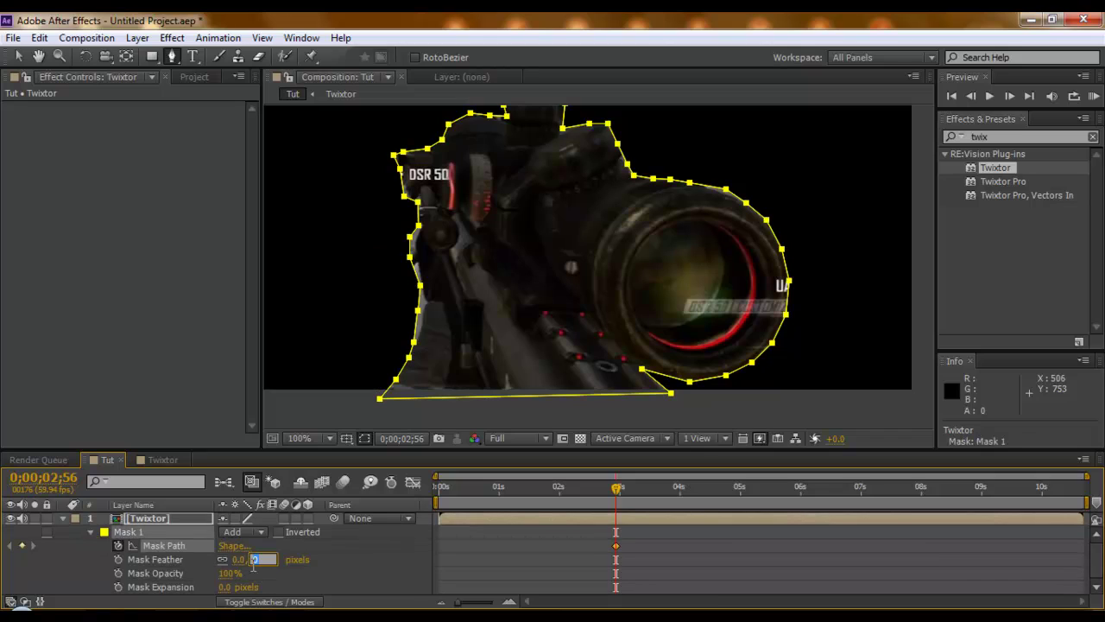
text(3)
key(Return)
key(F2)
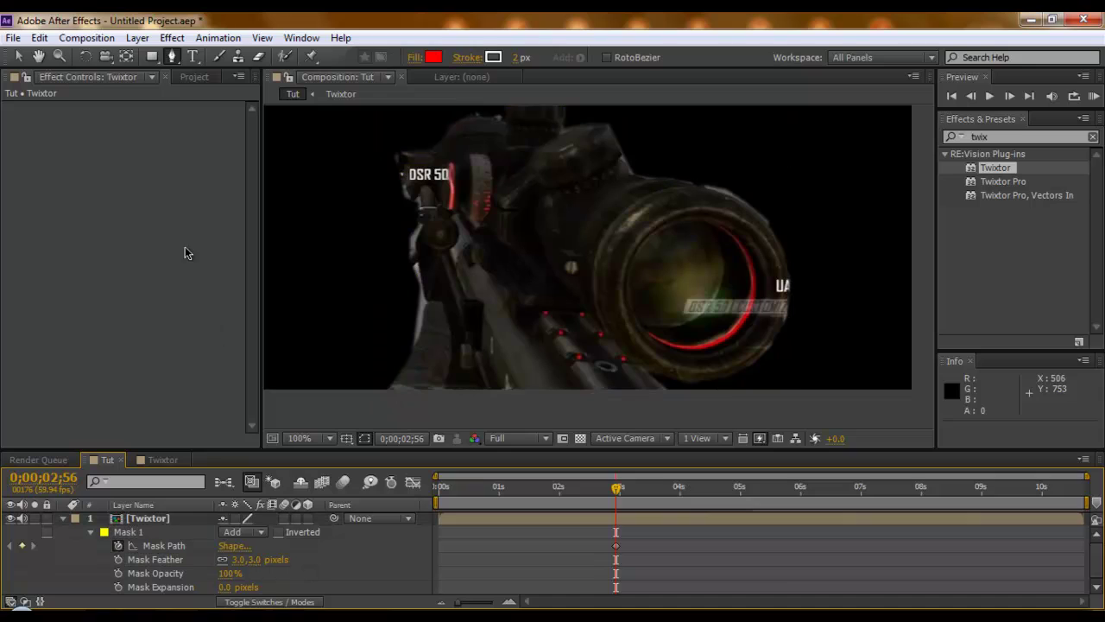
click(18, 57)
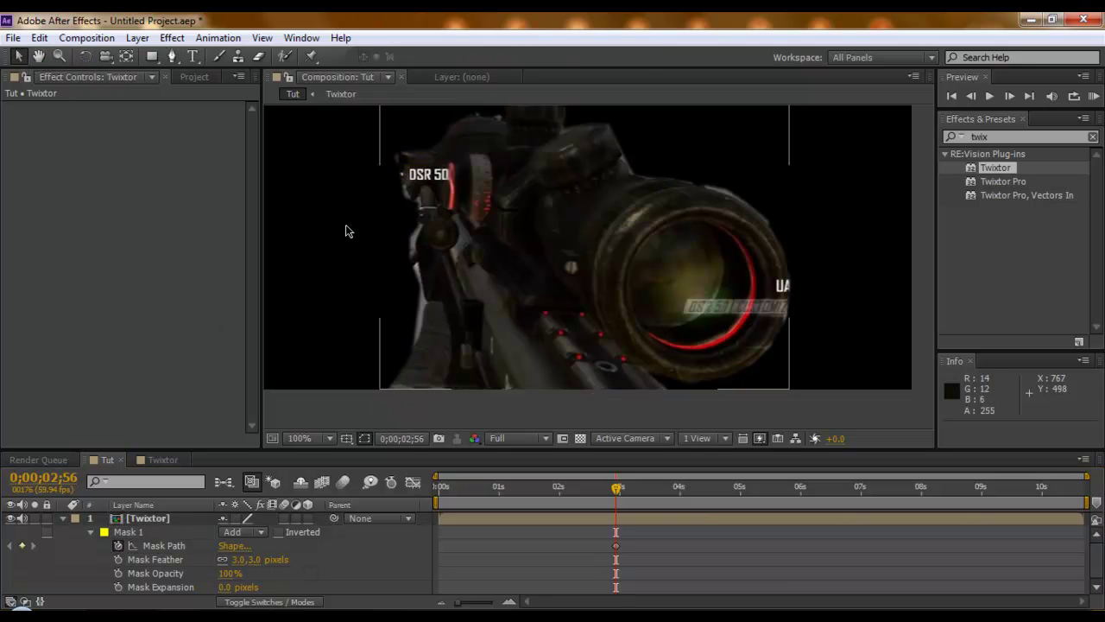
Scrub the Twixtor comp to the slowed clip's end, then return to Tut at 0;00;05;17
click(460, 426)
click(151, 460)
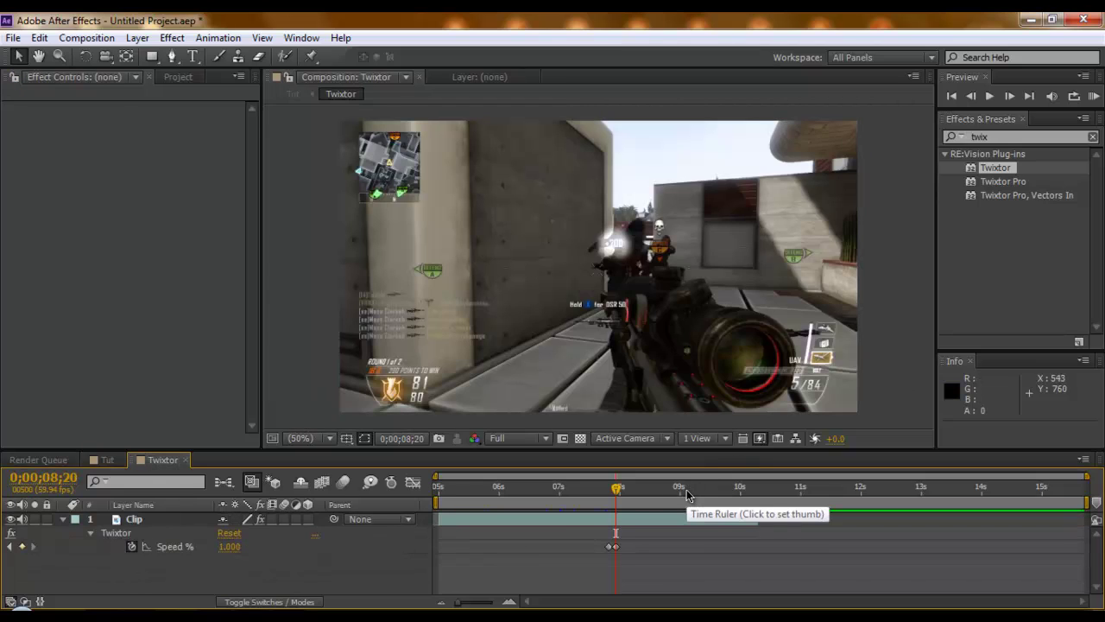
drag(687, 494, 757, 499)
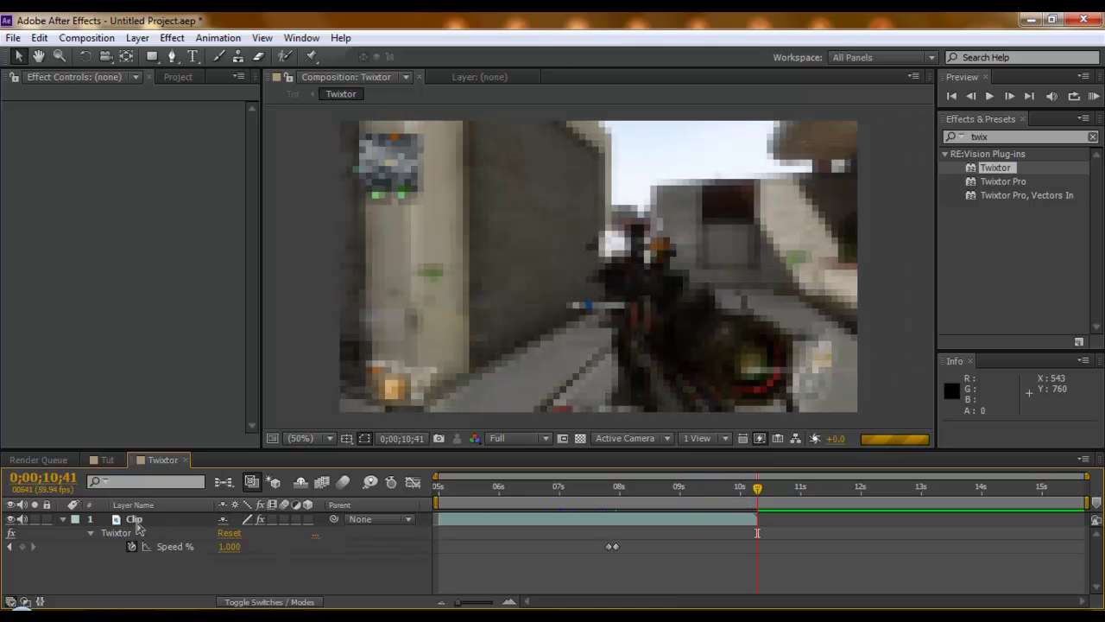
click(108, 460)
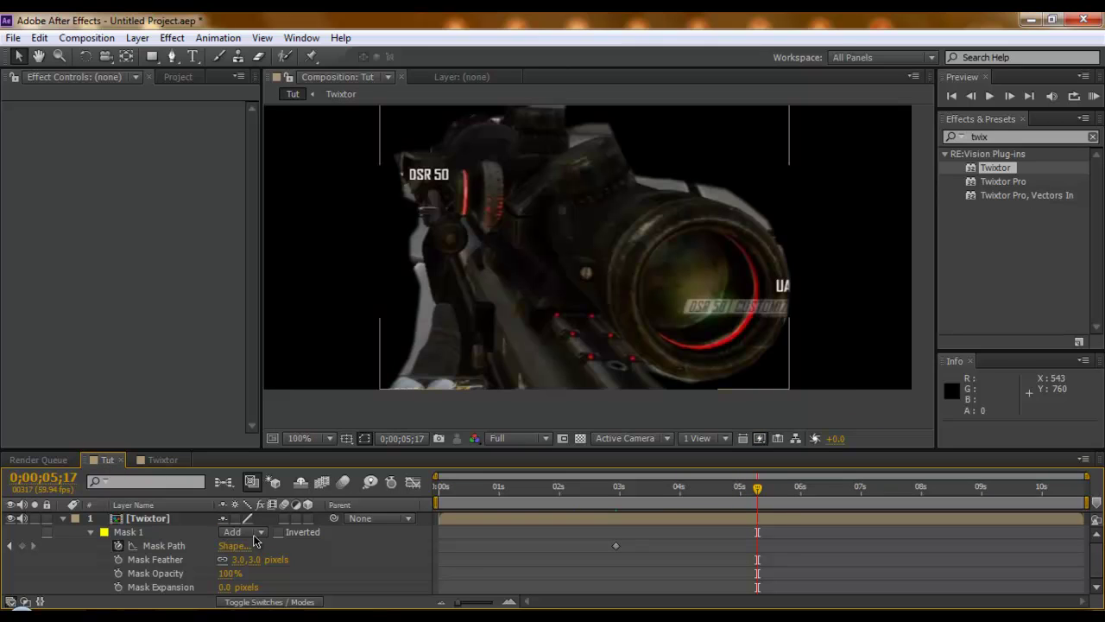
Set Mask 1's mode to None so the whole frame shows
click(144, 523)
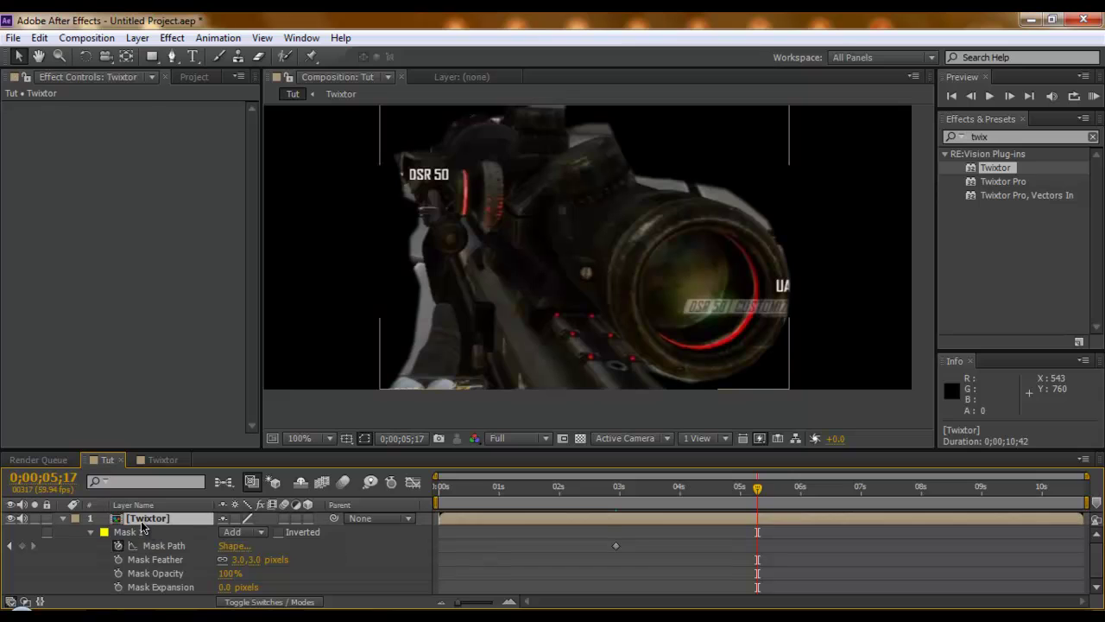
click(256, 536)
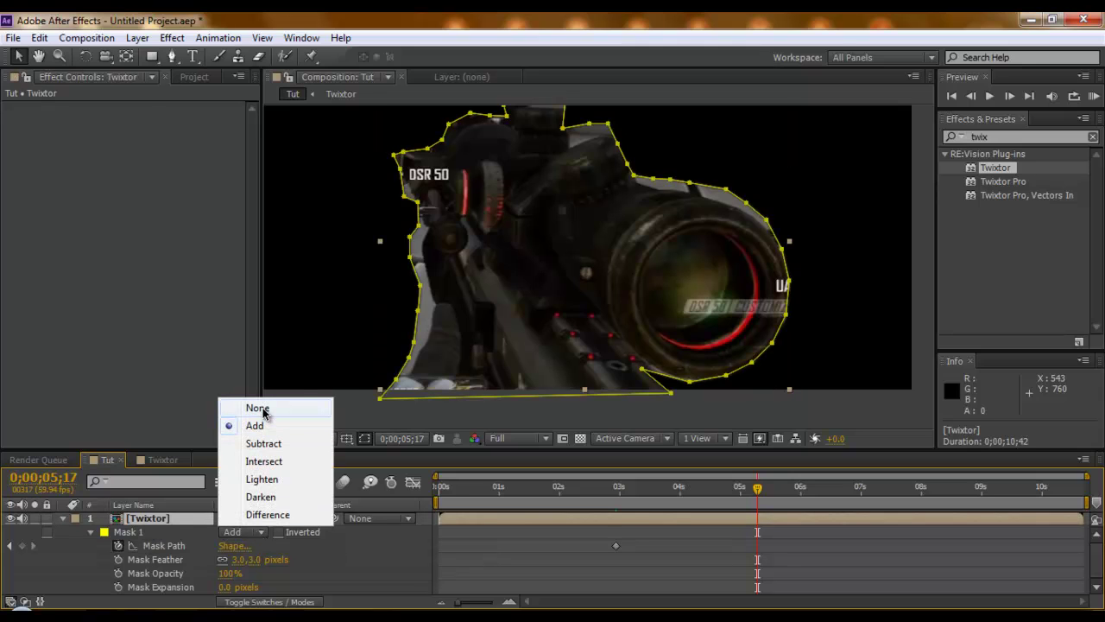
click(261, 408)
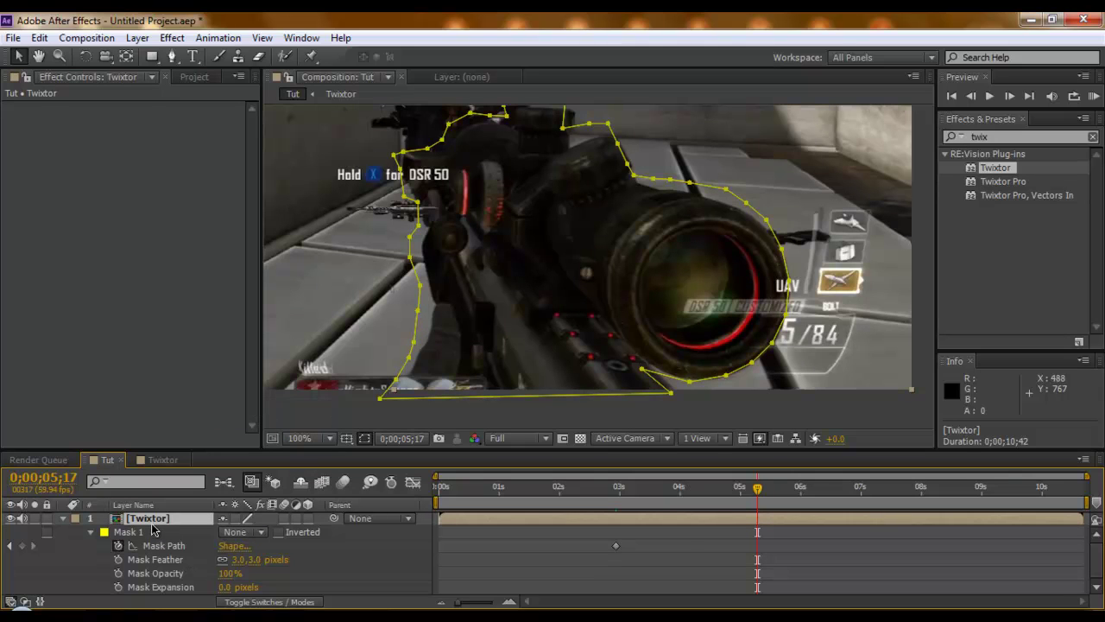
Drag the mask's lower-left point up onto the gun at 0;00;05;17 and postpone the Java update
click(399, 379)
drag(399, 379, 421, 150)
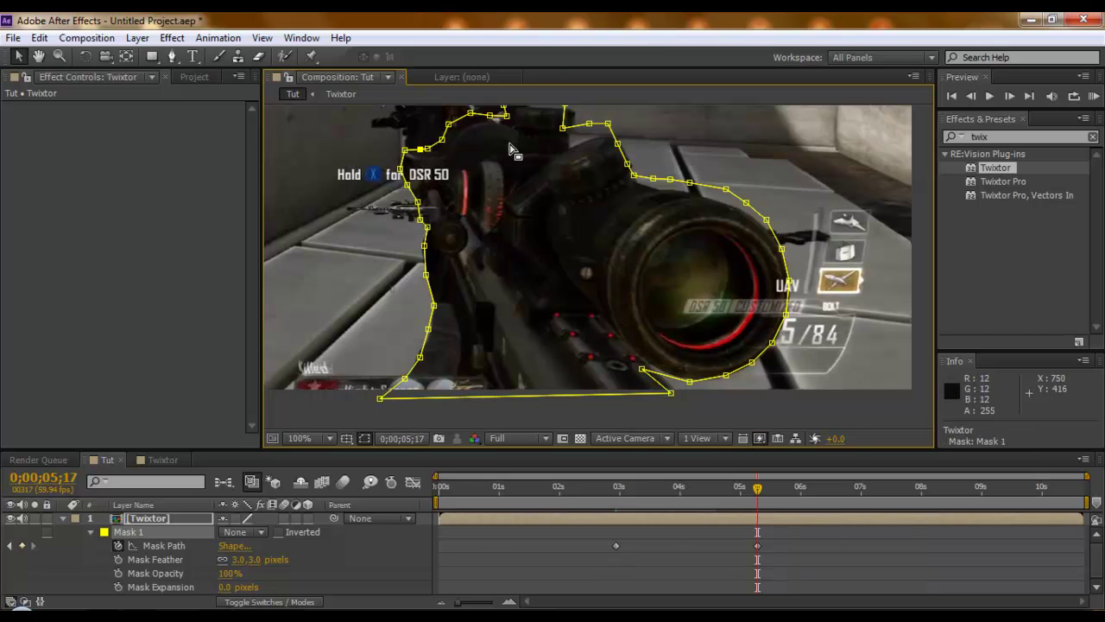
key(space)
drag(536, 235, 535, 249)
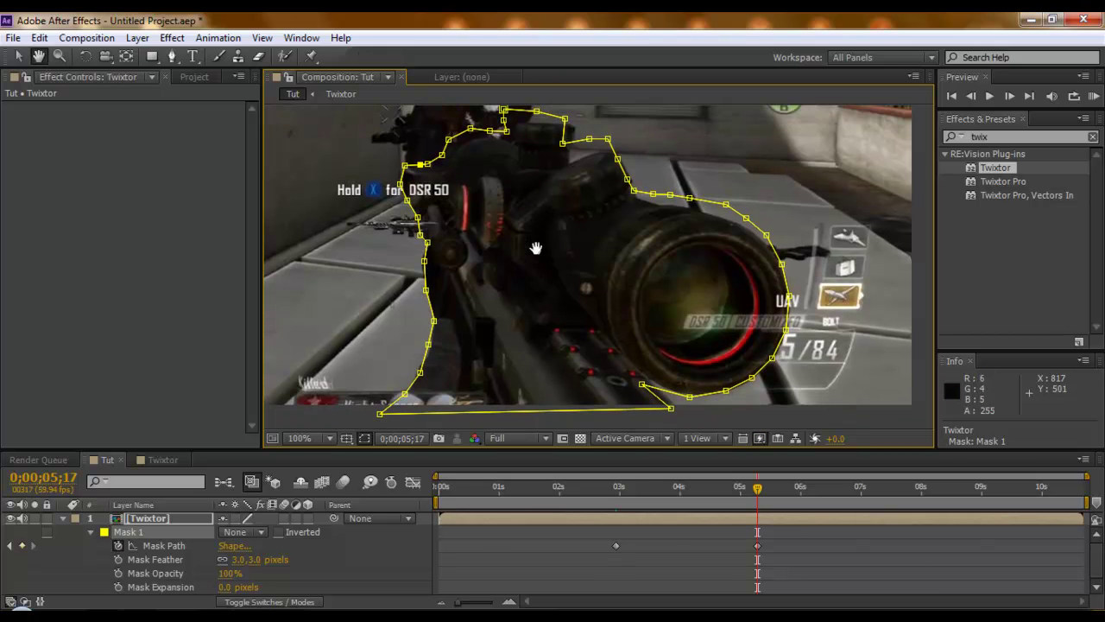
drag(467, 131, 516, 170)
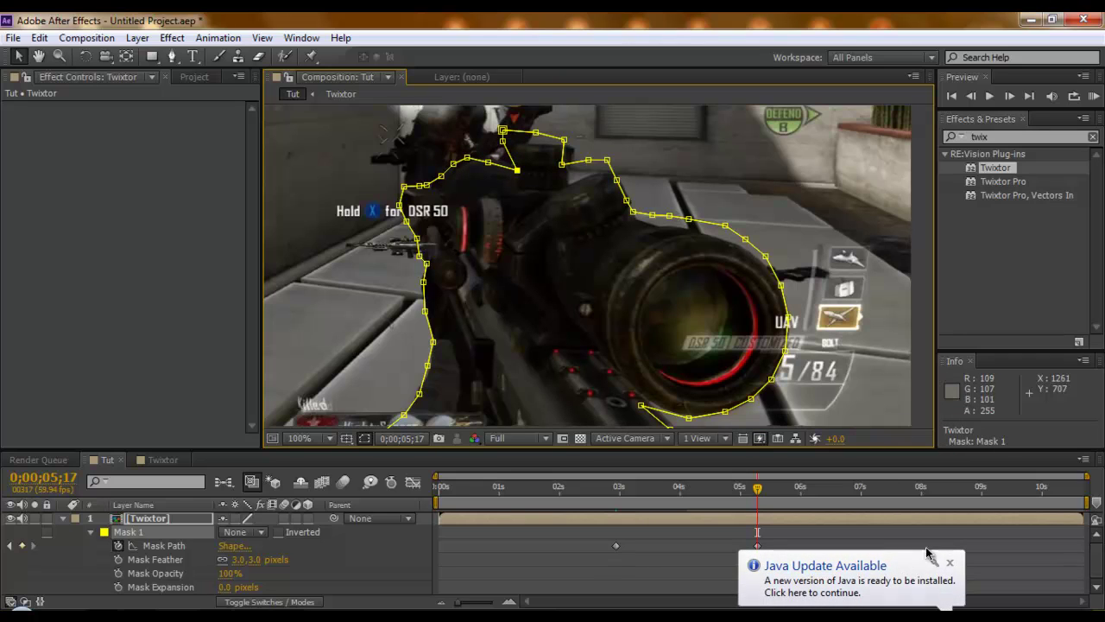
click(950, 577)
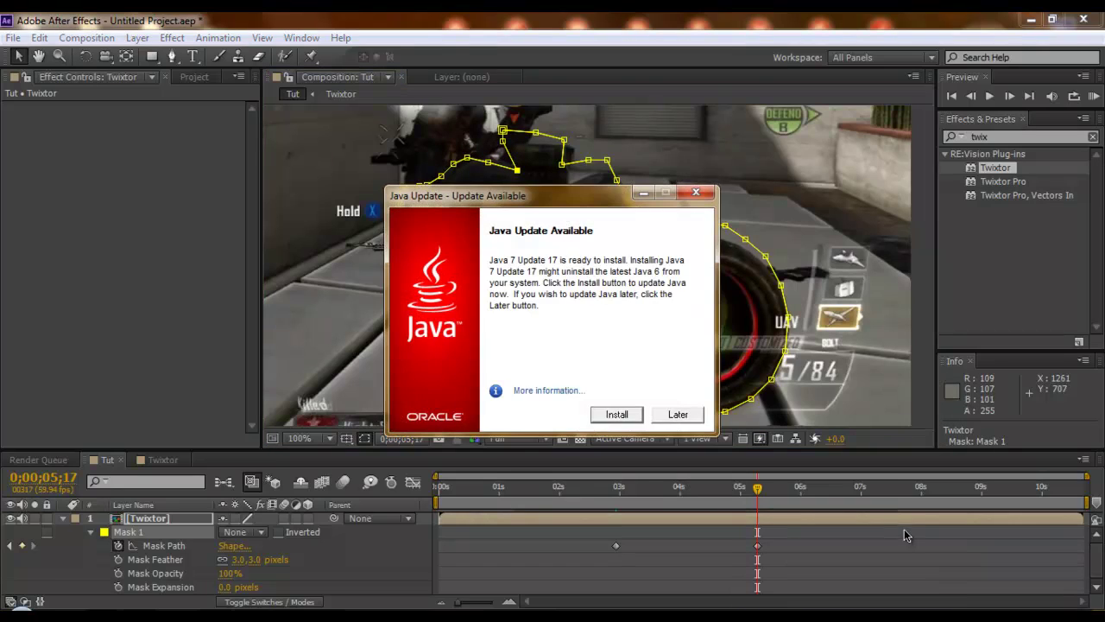
click(691, 417)
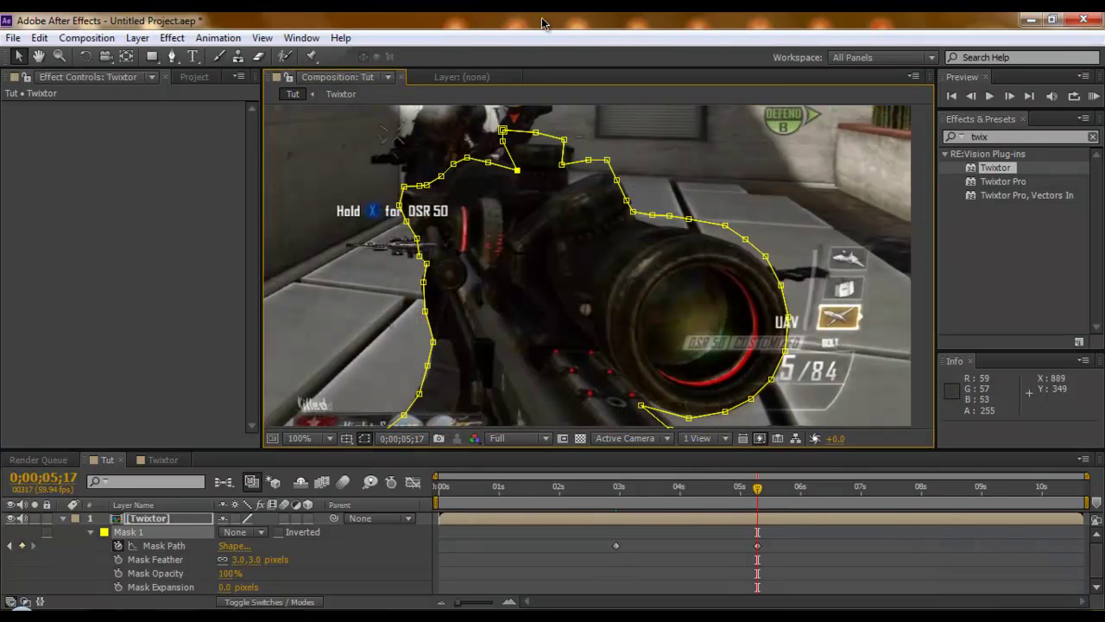
Move Mask 1's top points onto the rifle's upper edge
click(511, 151)
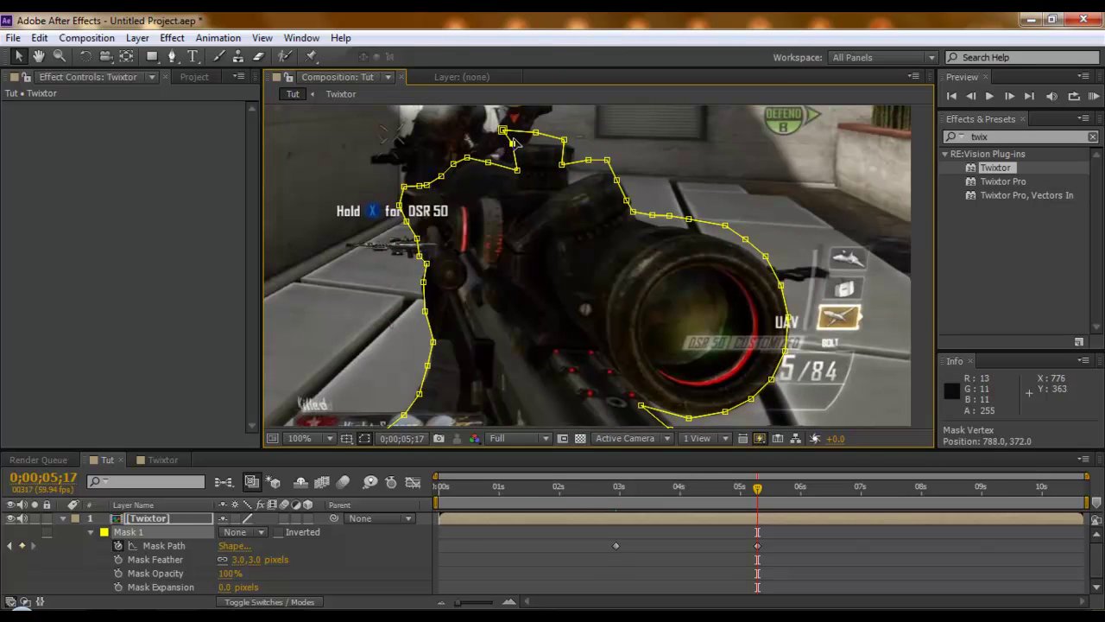
drag(512, 142, 578, 150)
key(ctrl+t)
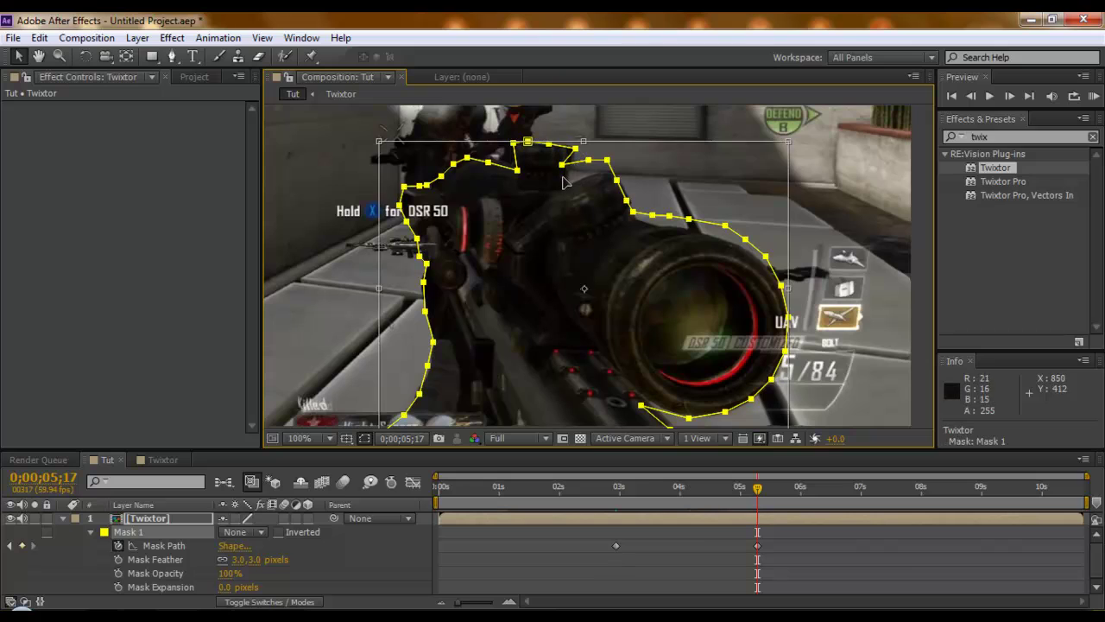
click(177, 521)
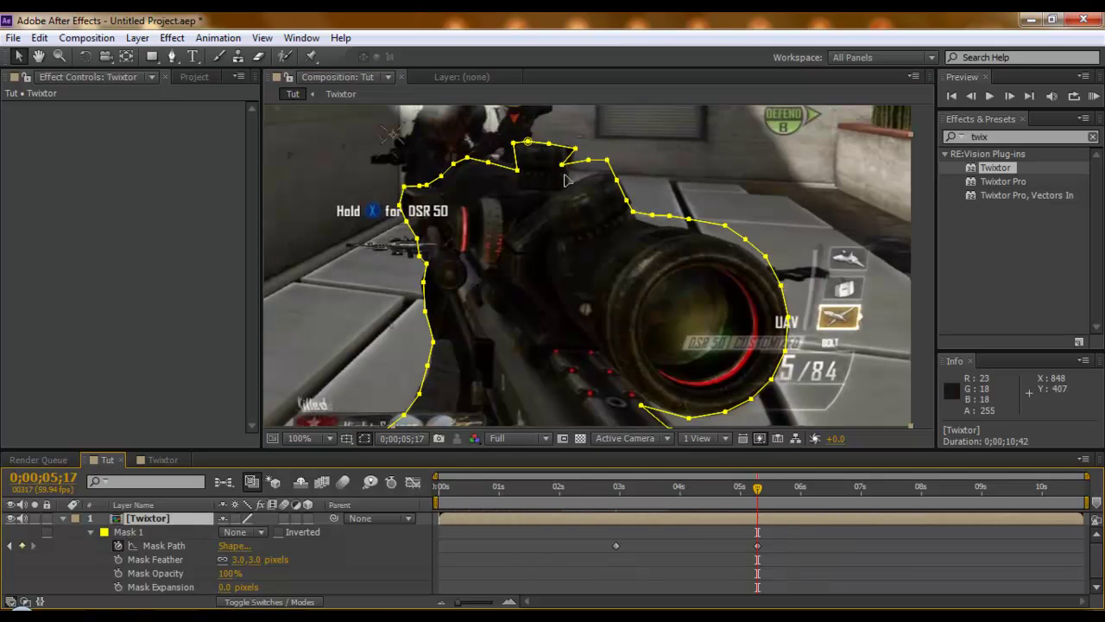
drag(562, 164, 763, 260)
click(607, 161)
Pull the scope-side and lower mask points down to hug the scope and rifle bottom
click(636, 214)
click(745, 239)
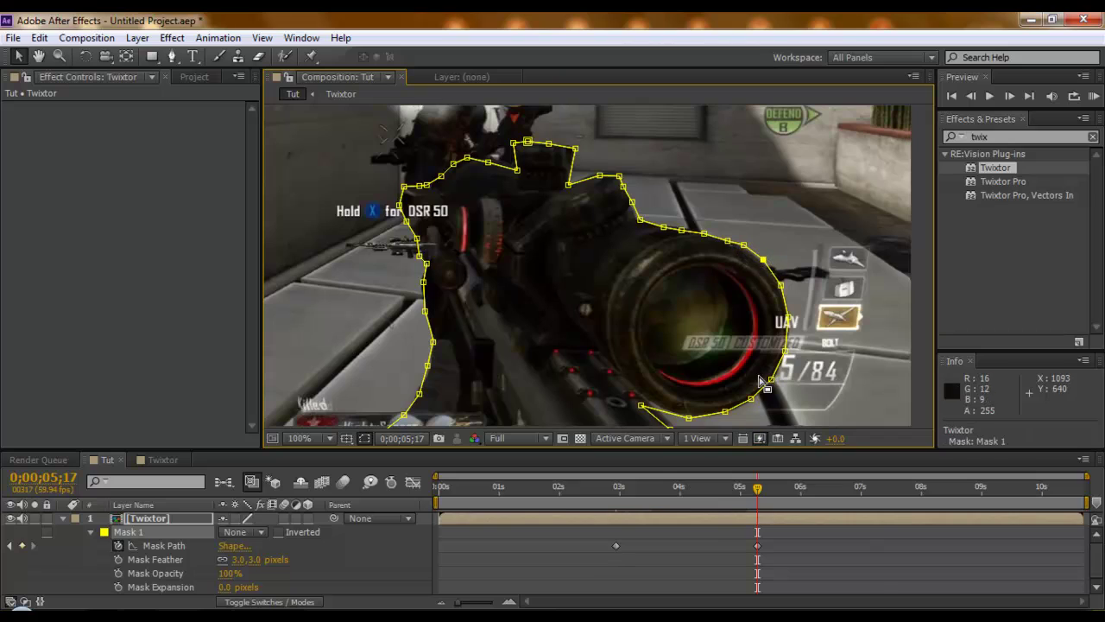
drag(642, 405, 646, 401)
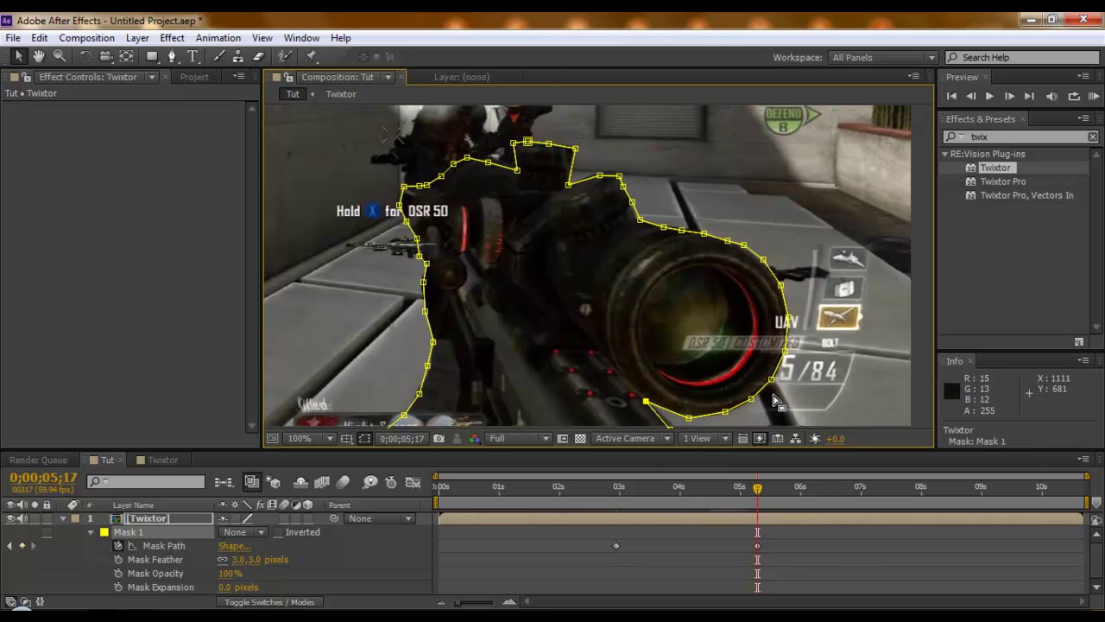
drag(777, 345, 768, 299)
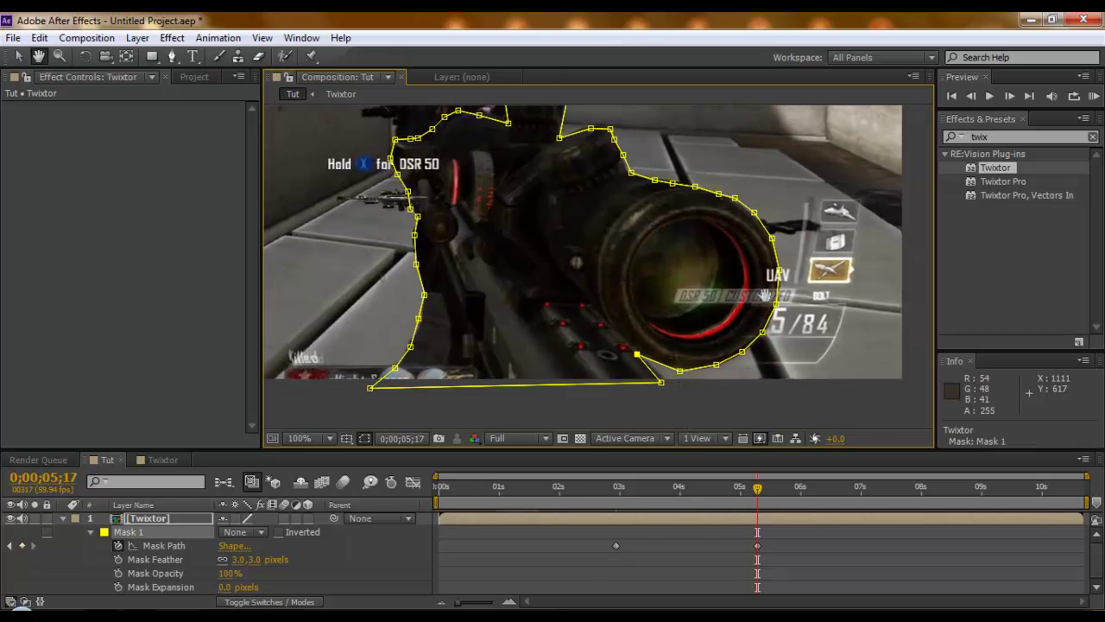
drag(661, 383, 676, 390)
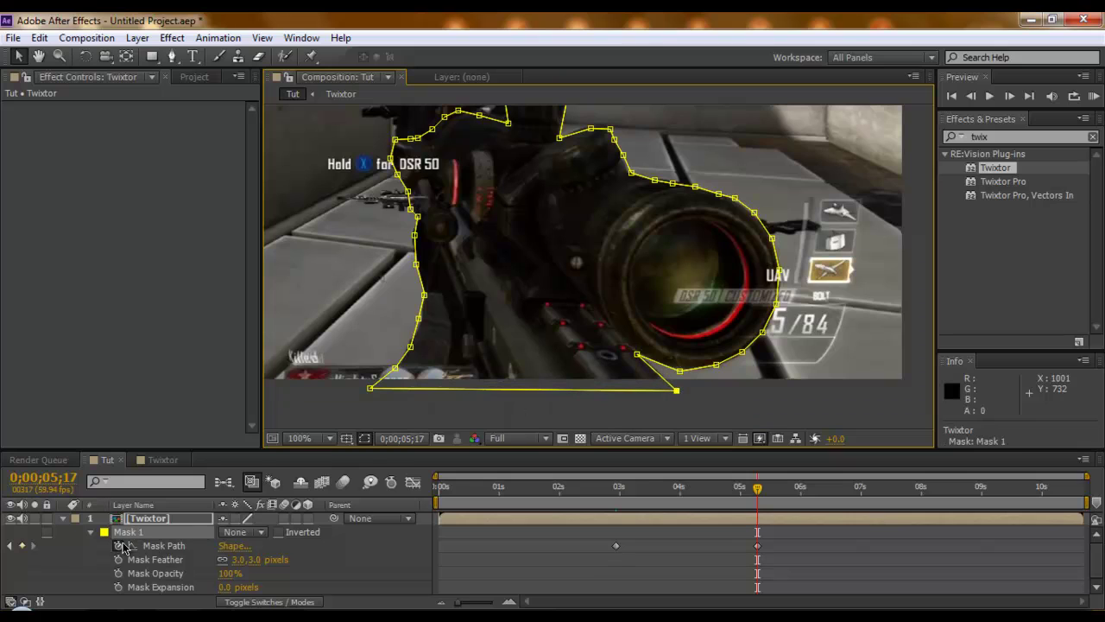
Switch Mask 1 back to Add mode so only the rifle shows over black
click(241, 533)
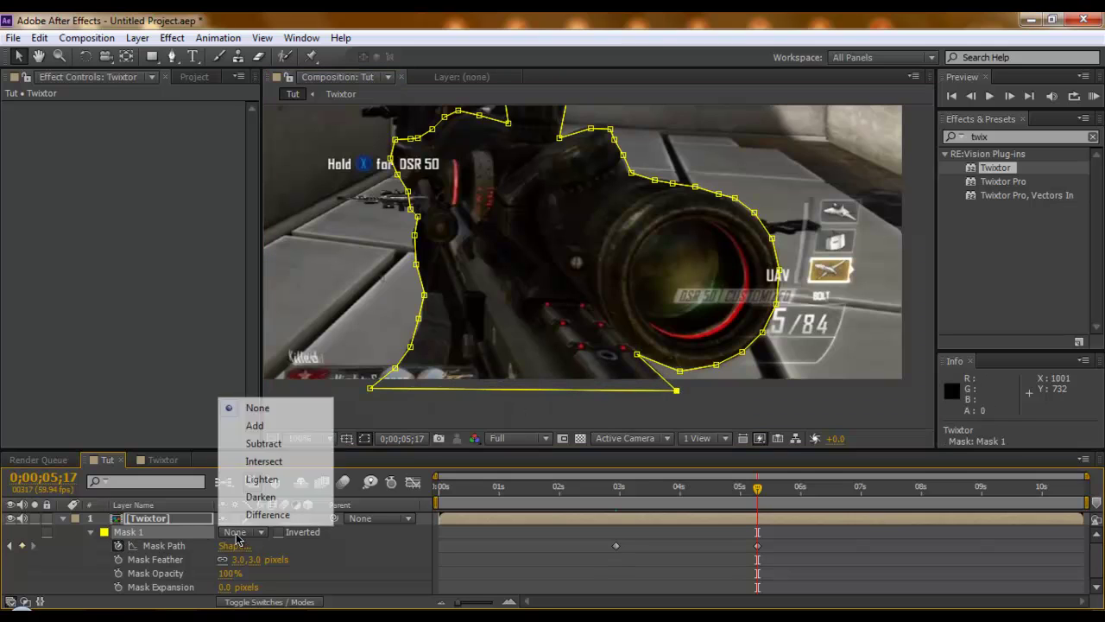
click(255, 427)
click(386, 535)
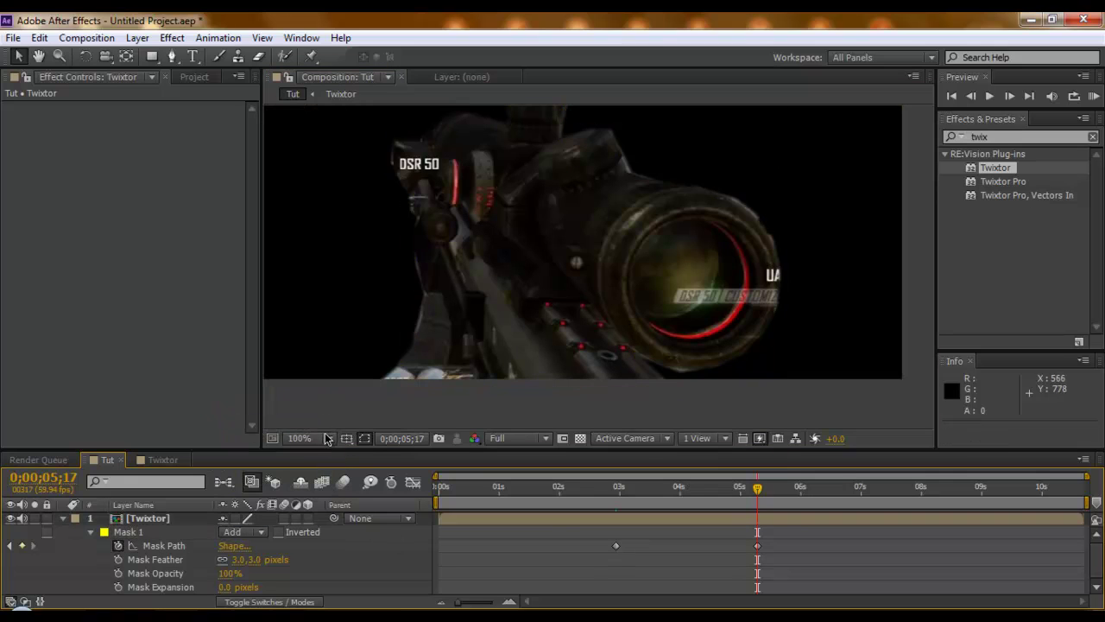
Fit the composition in the viewer and scrub to around the 4-second mark to check the mask
click(326, 438)
click(314, 148)
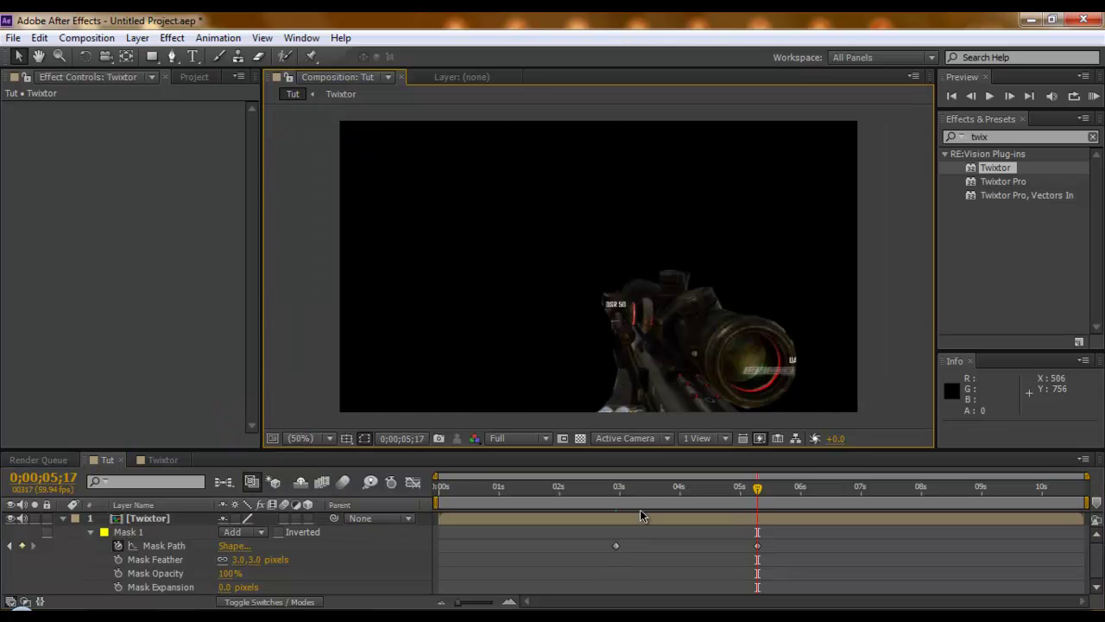
drag(751, 498, 721, 488)
click(654, 488)
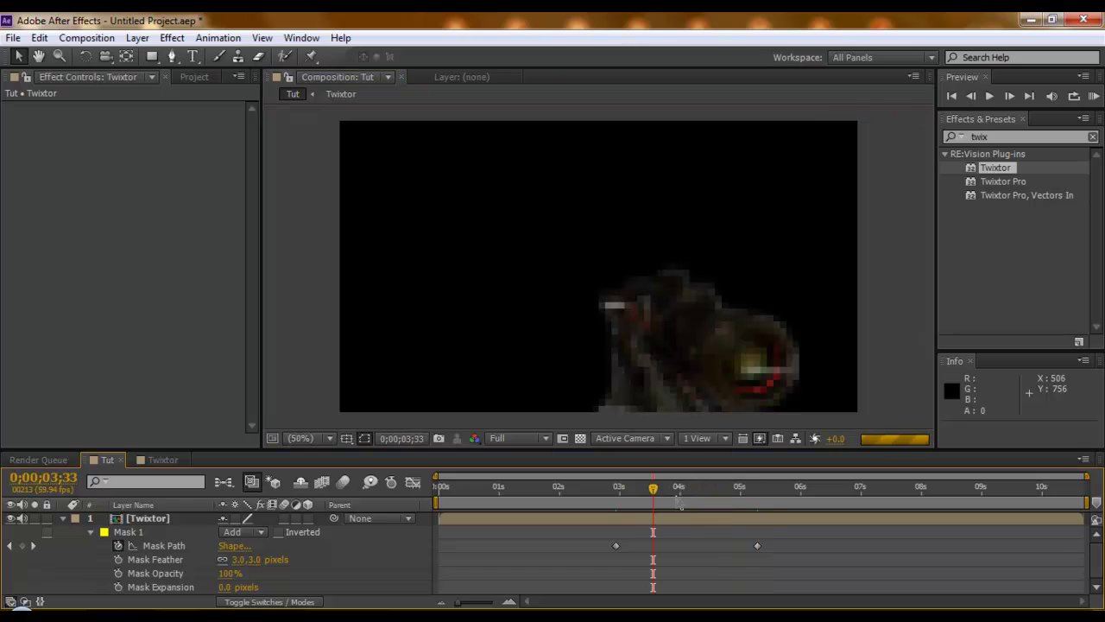
click(679, 490)
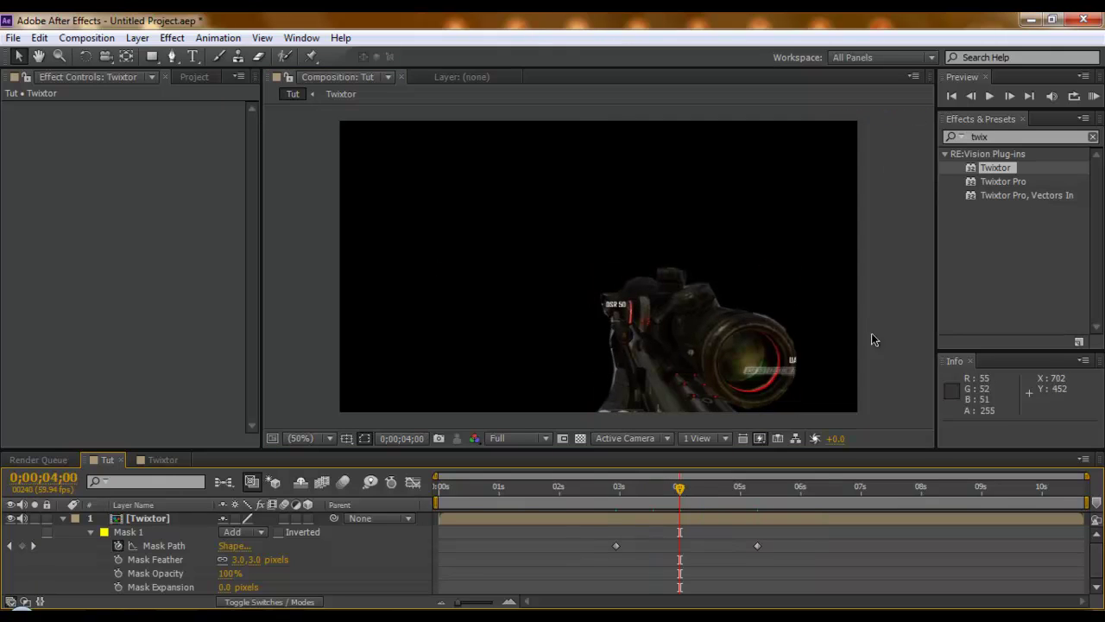
Select the Twixtor layer
click(161, 517)
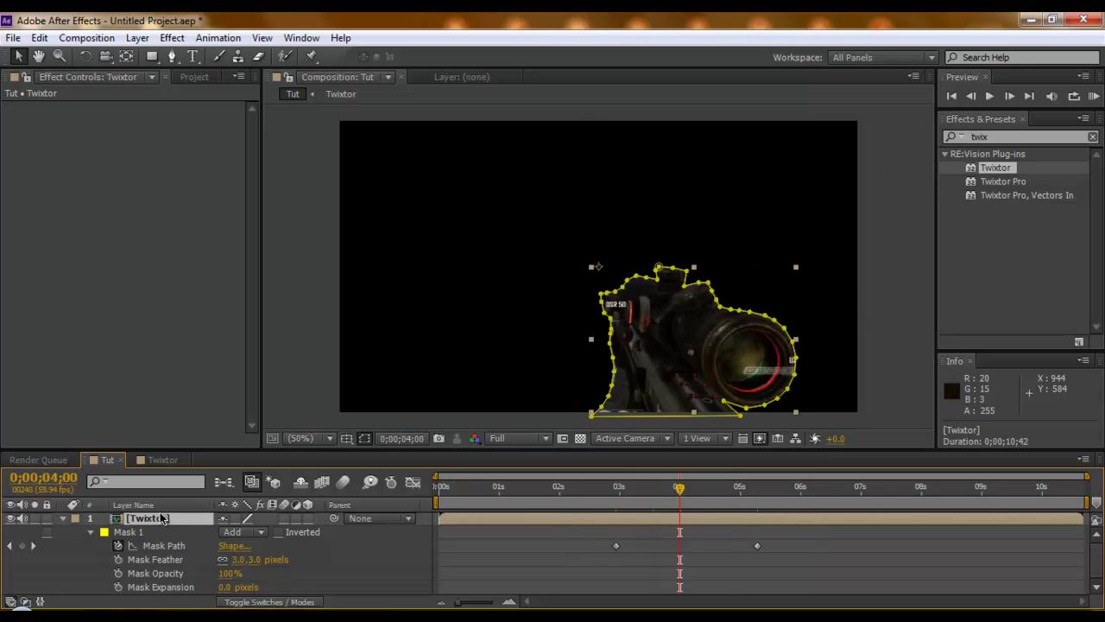
click(558, 560)
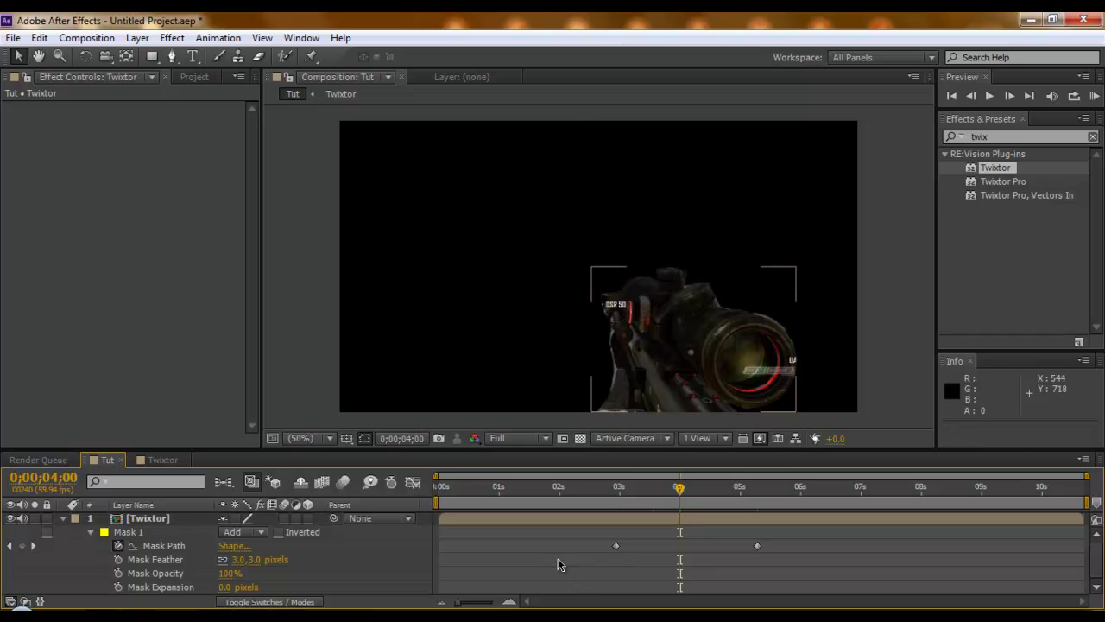
click(145, 523)
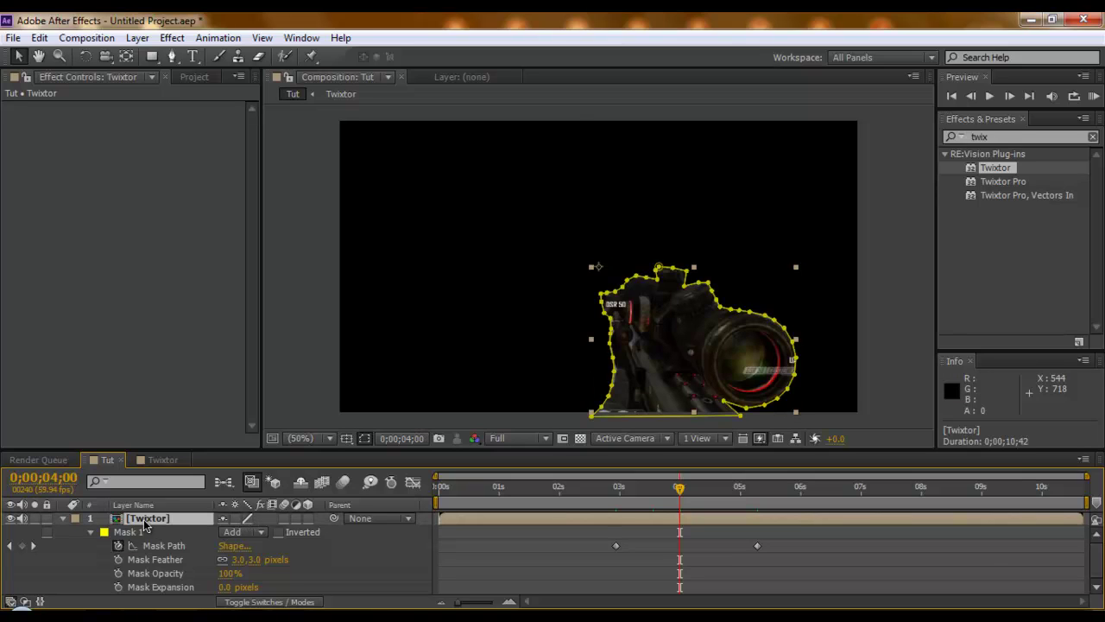
Duplicate the Twixtor layer with Ctrl+D and delete Mask 1 from the lower copy
key(ctrl+d)
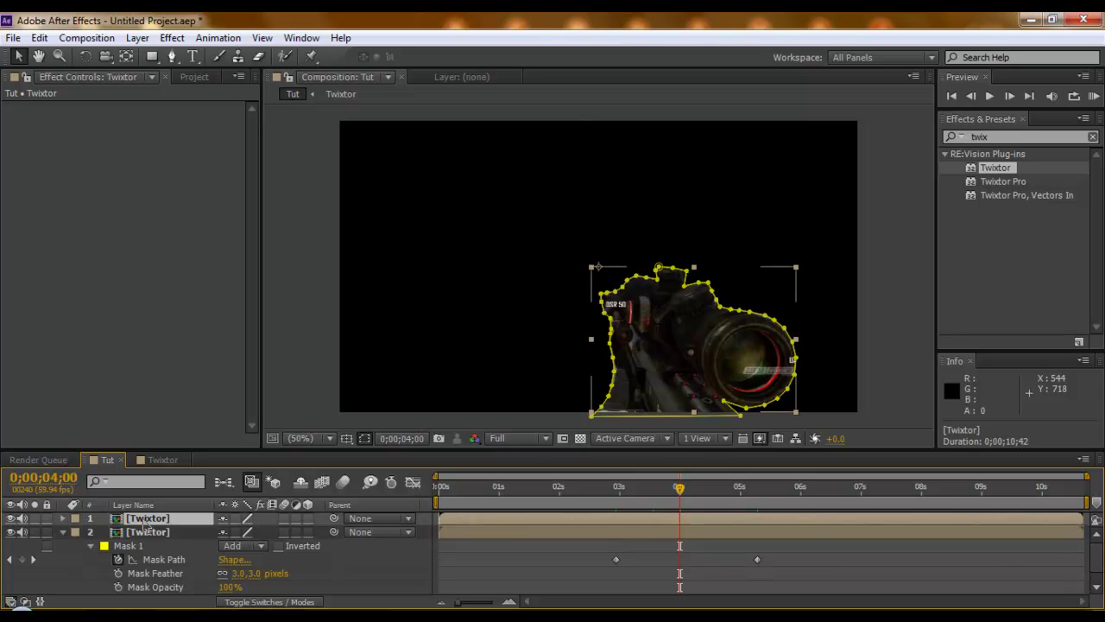
key(m)
key(m)
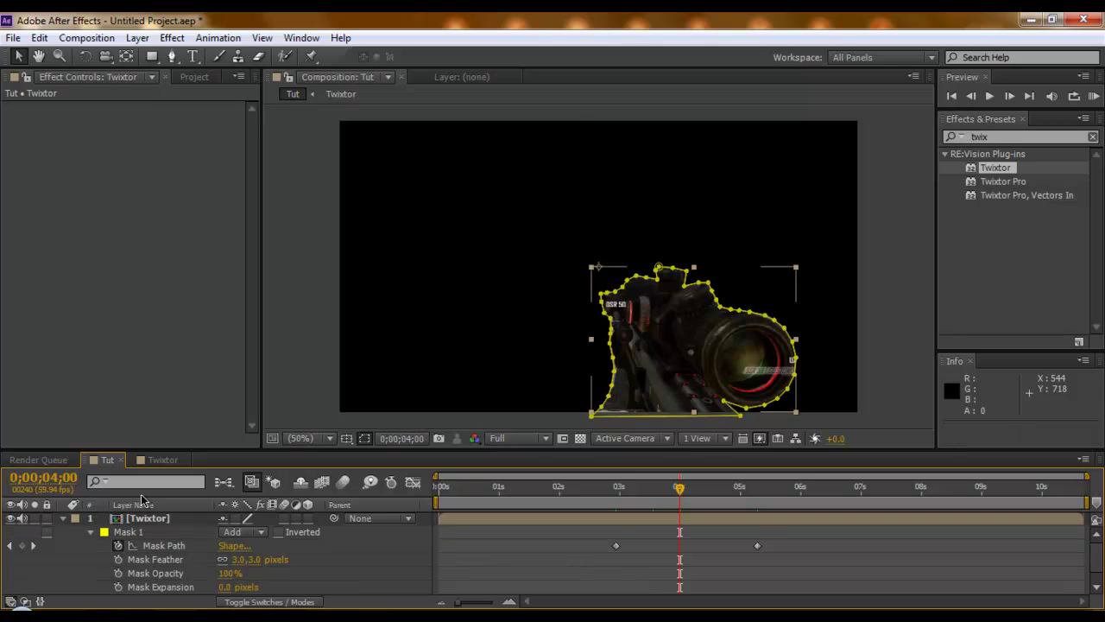
drag(118, 448, 118, 363)
key(m)
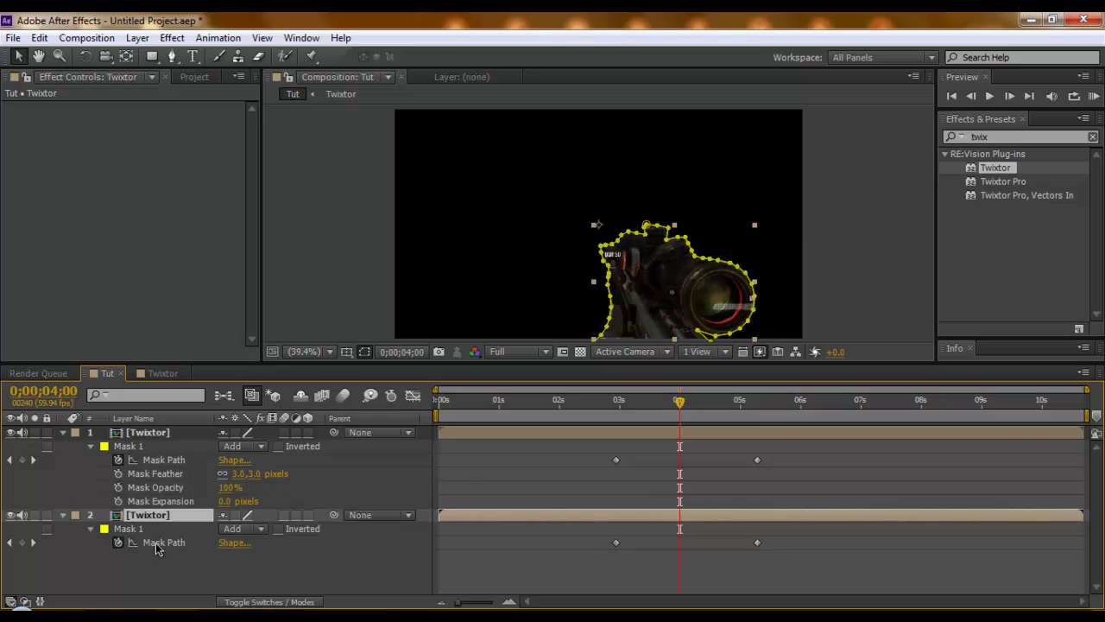
click(150, 530)
key(Delete)
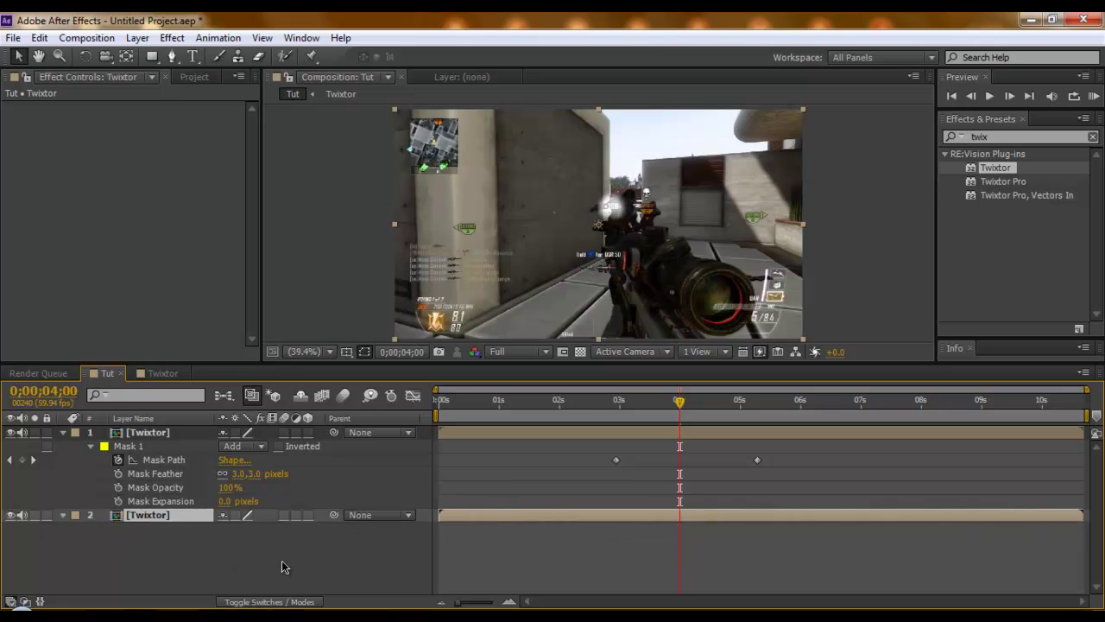
click(178, 426)
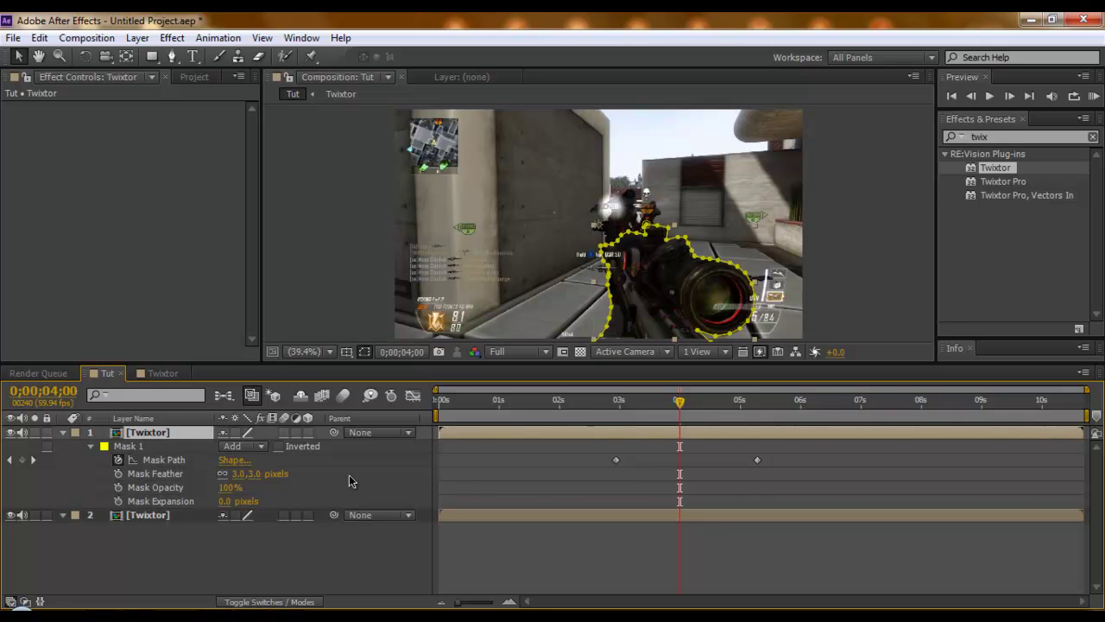
In Explorer, browse to Desktop > Orbit Dylan and select the Closer video
click(107, 615)
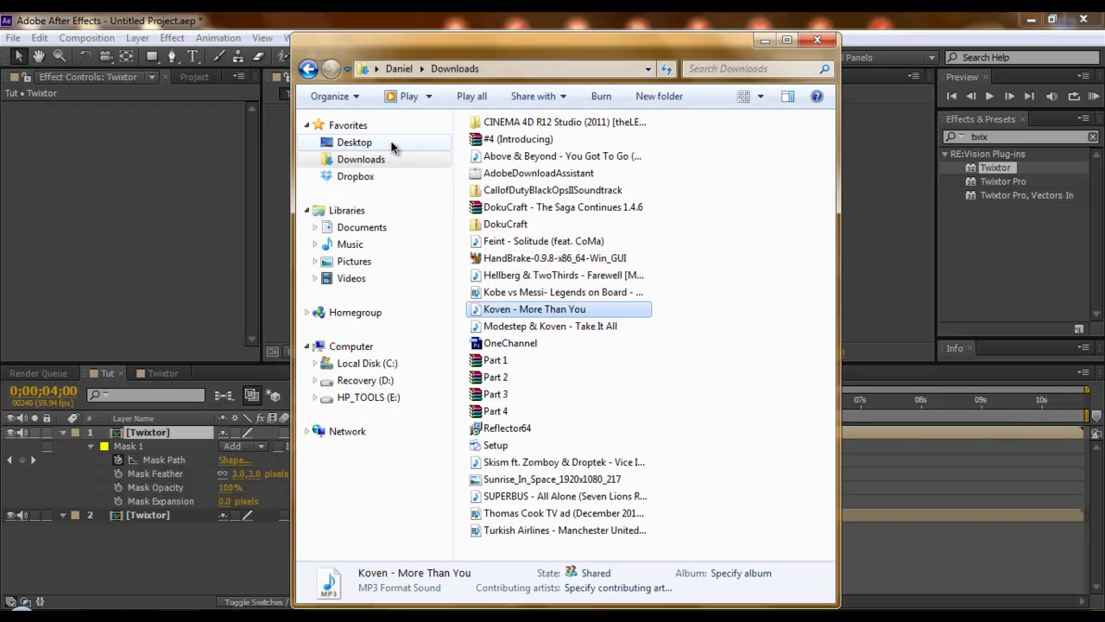
click(386, 142)
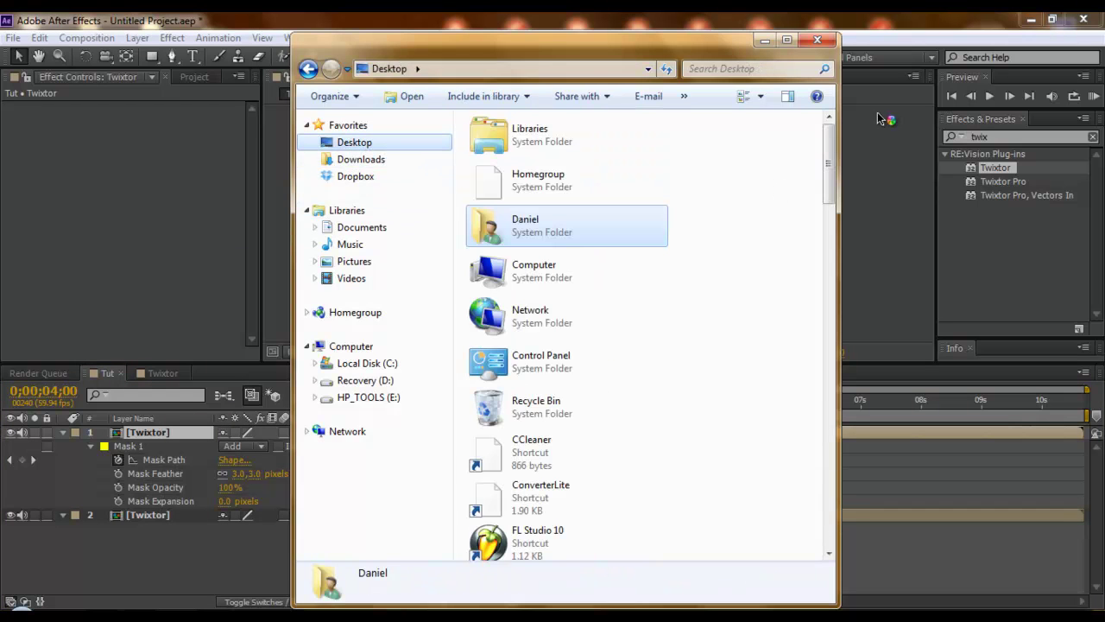
drag(819, 140, 819, 328)
double_click(575, 310)
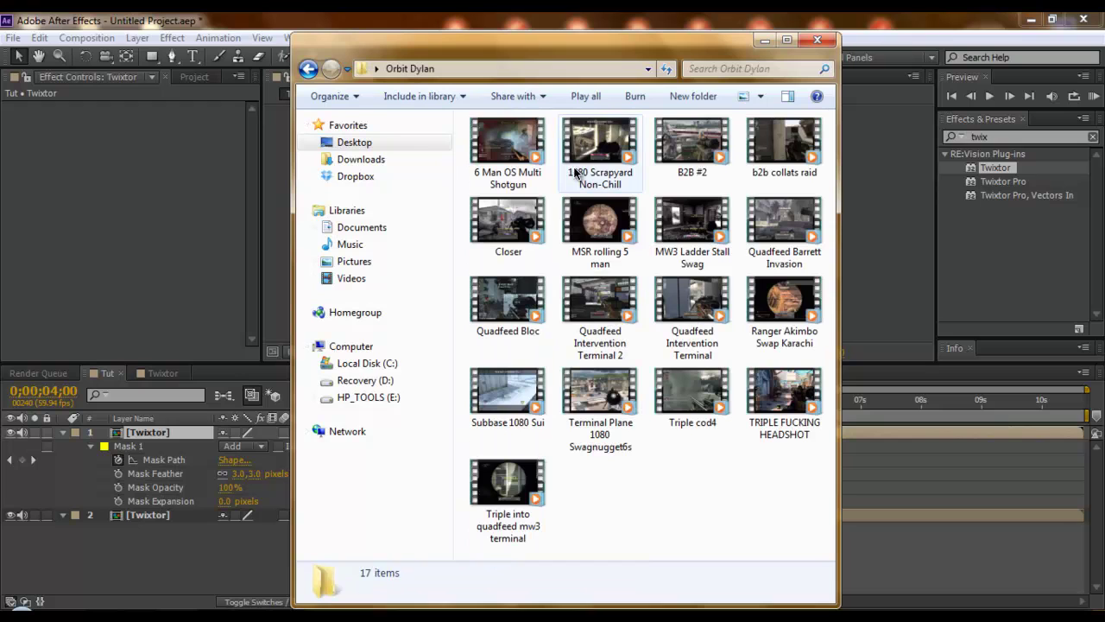
click(528, 236)
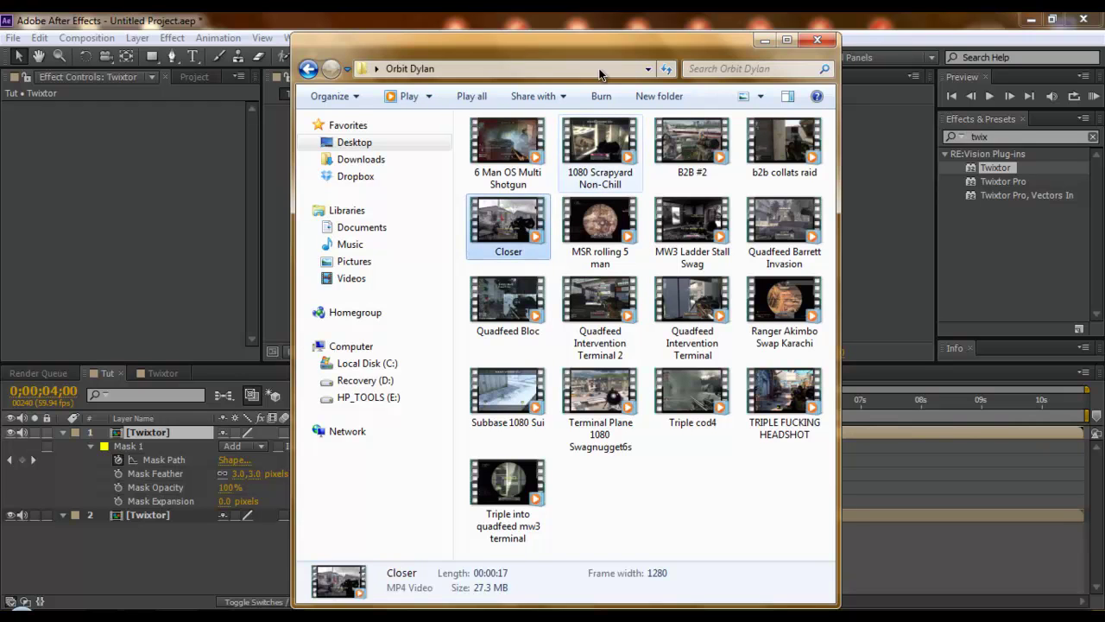
Drag Closer from the Explorer window into the After Effects project to import it
drag(611, 47, 1100, 84)
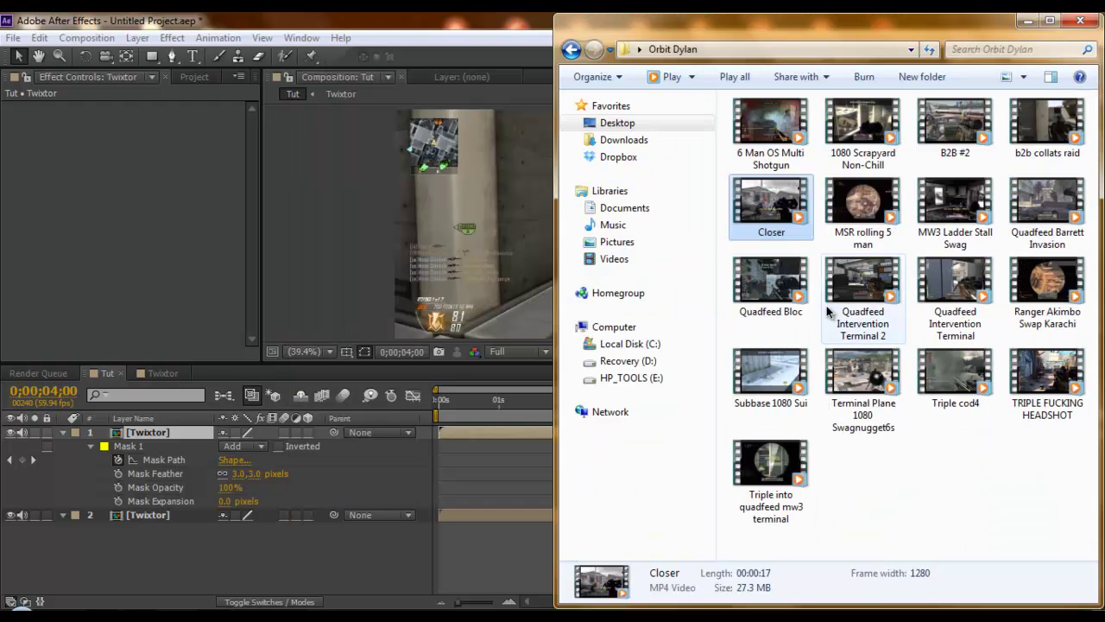
drag(769, 227, 77, 218)
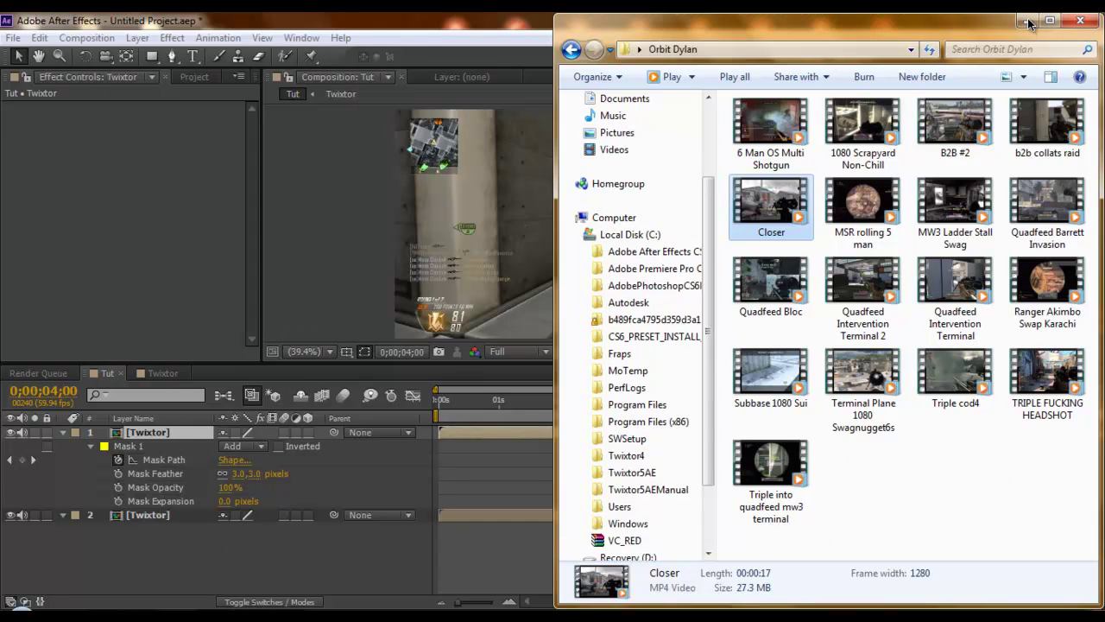
click(479, 32)
drag(468, 16, 191, 79)
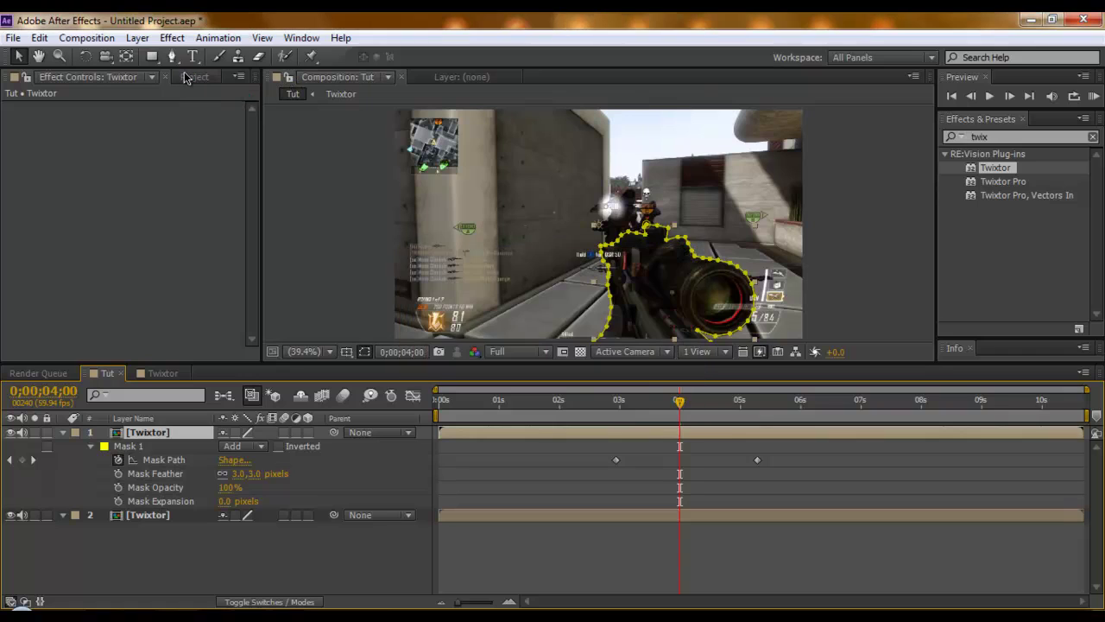
Drag Closer.mp4 from the Project panel into Tut below layer 2 [Twixtor], then move to 0;00;03;28
click(184, 79)
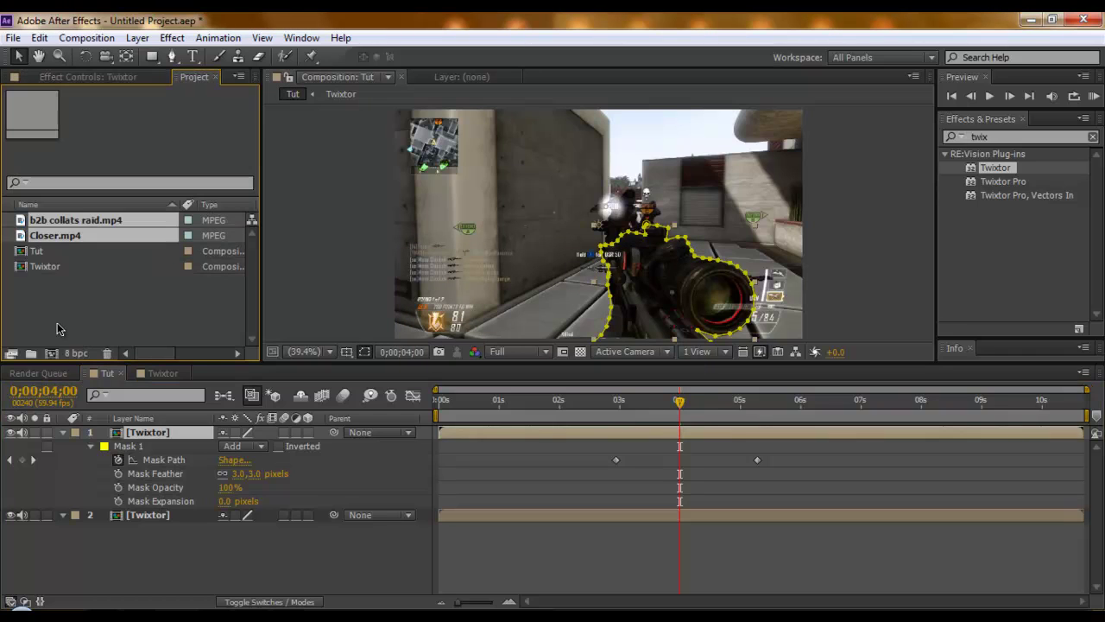
click(57, 322)
drag(74, 240, 191, 526)
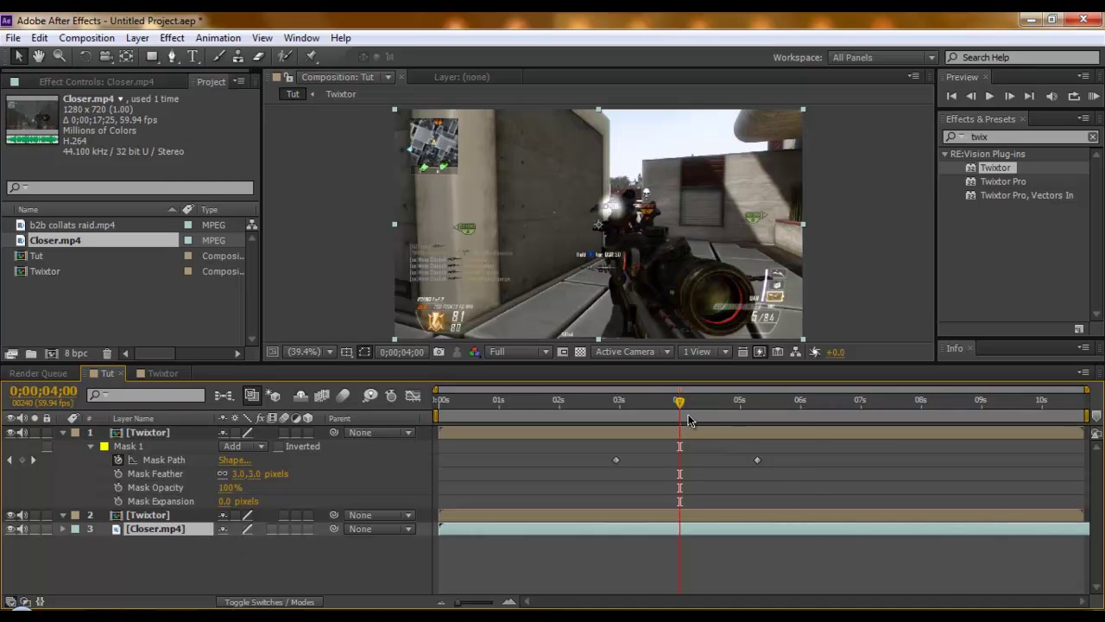
drag(671, 406, 663, 411)
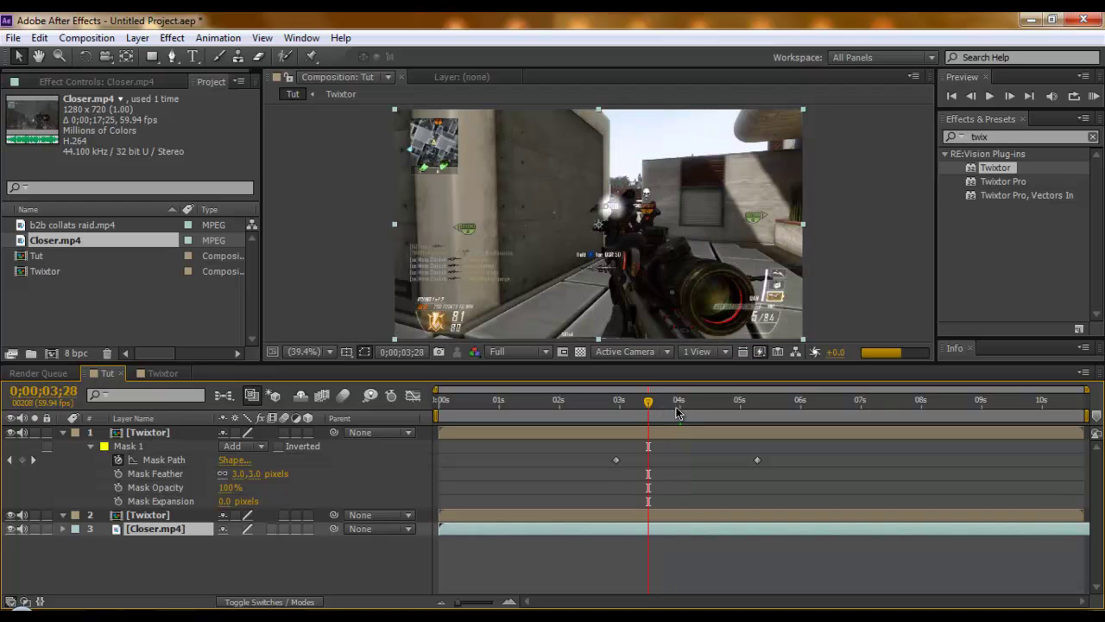
Set a 100% Opacity keyframe on the lower Twixtor layer at 0;00;03;56
click(677, 412)
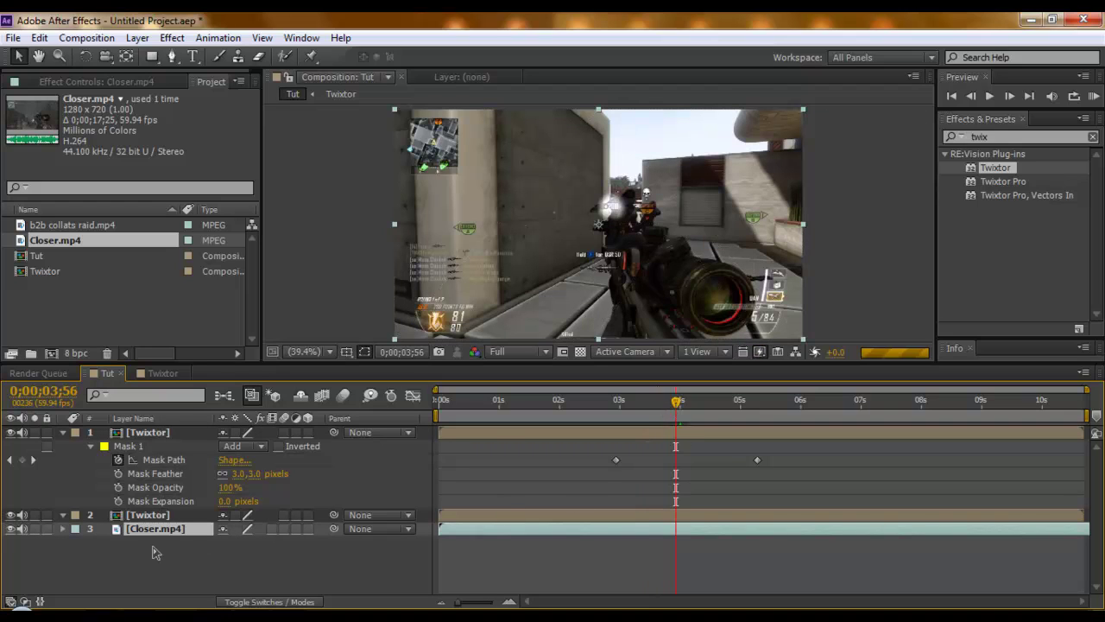
click(147, 514)
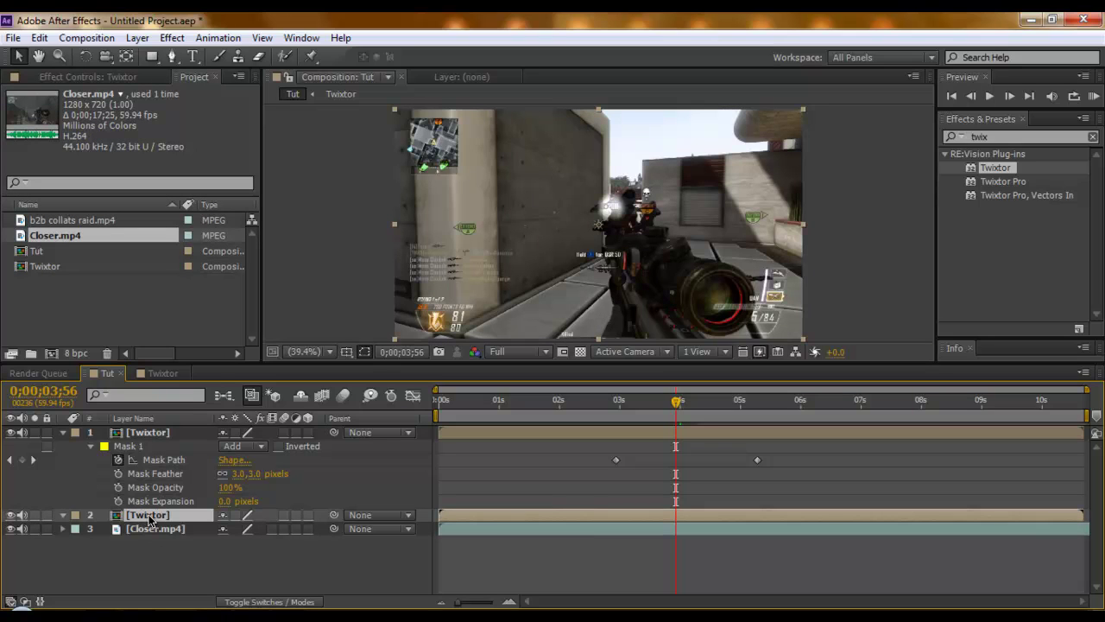
key(alt+shift+t)
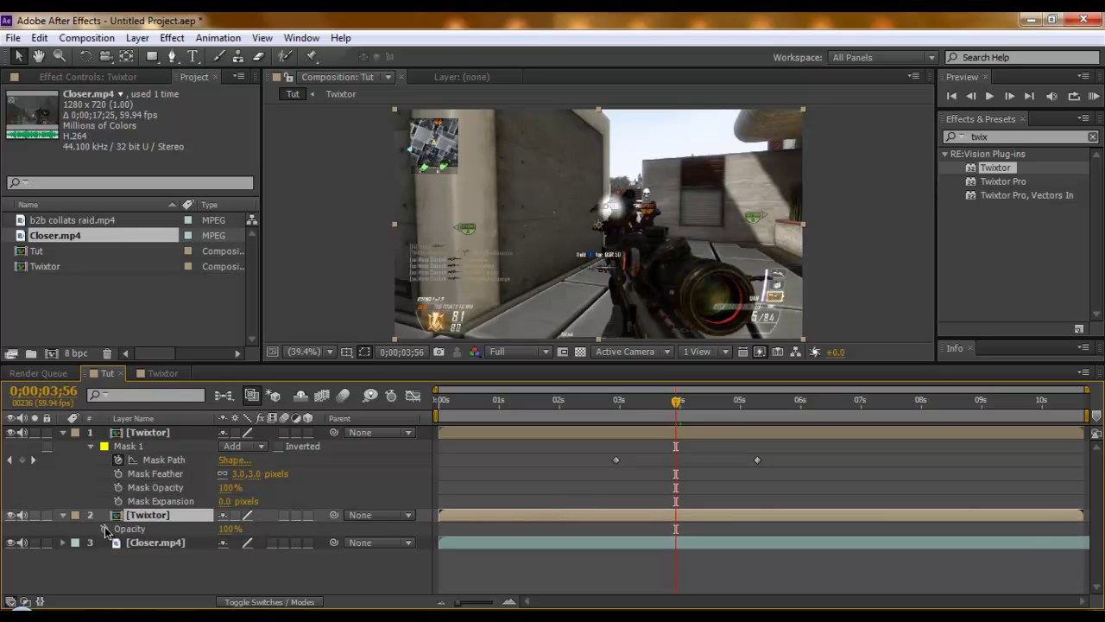
click(133, 542)
key(t)
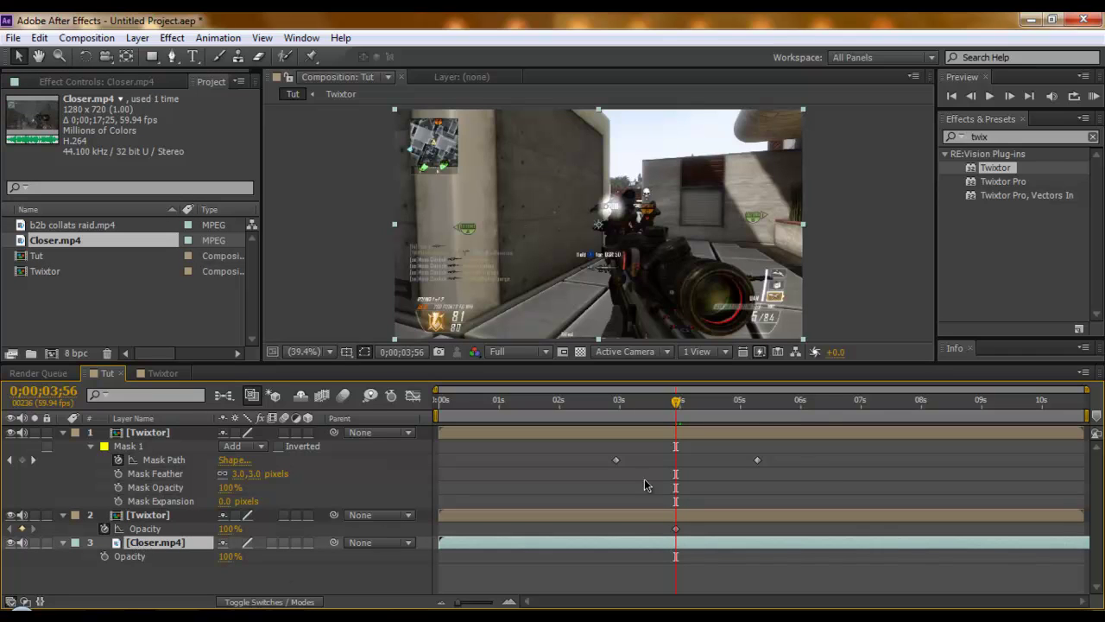
key(KP_0)
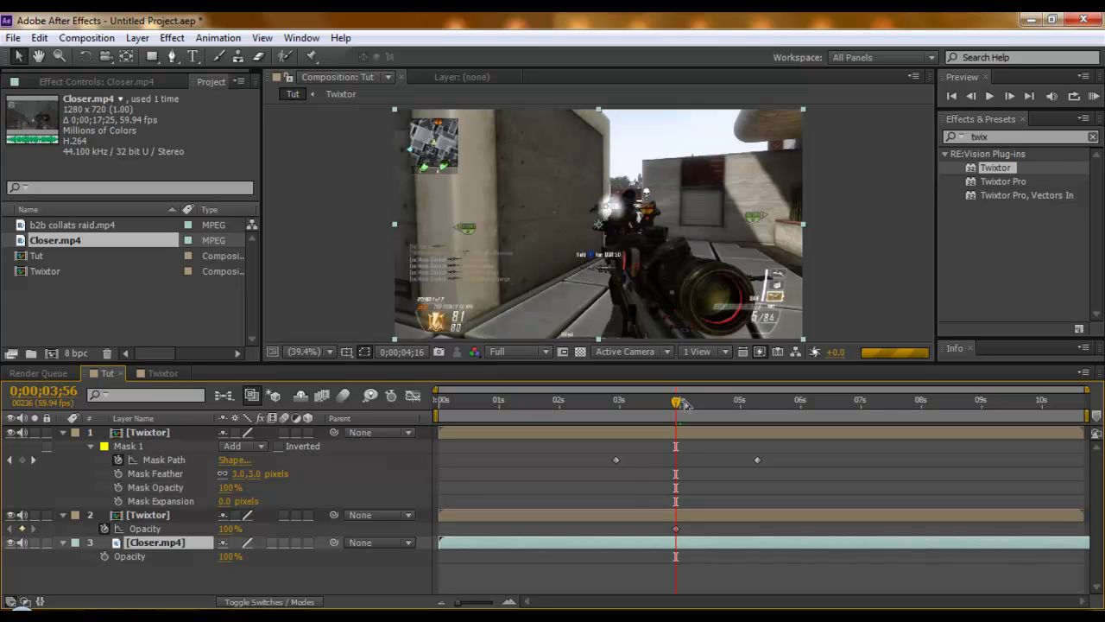
At 0;00;04;26, set the lower Twixtor layer's Opacity to 0%
drag(684, 403, 707, 402)
click(228, 529)
text(0)
key(Return)
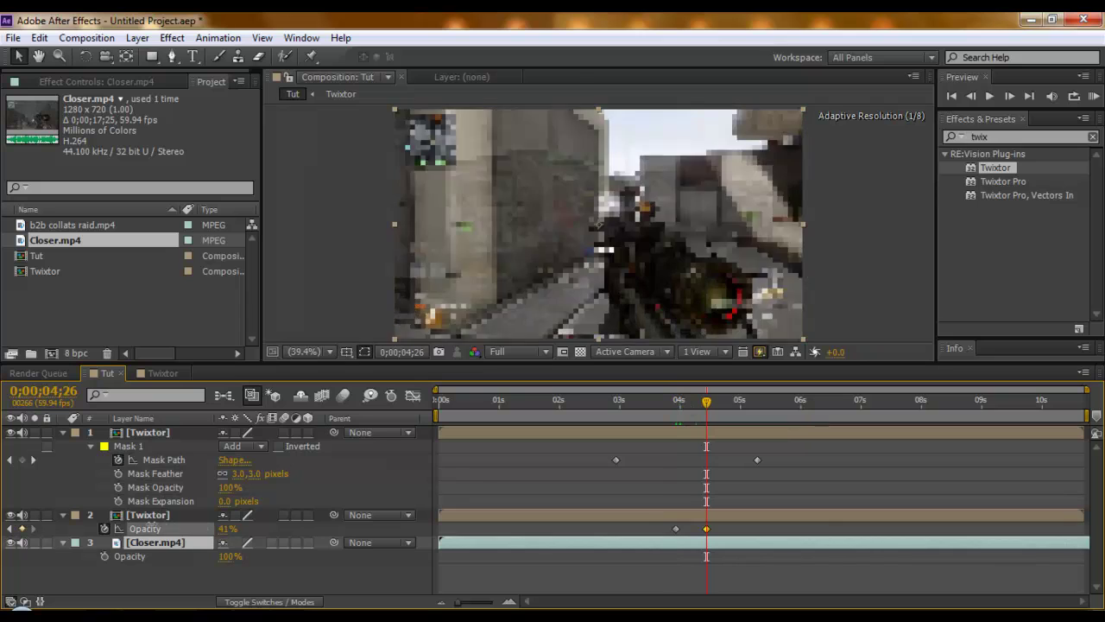
click(807, 434)
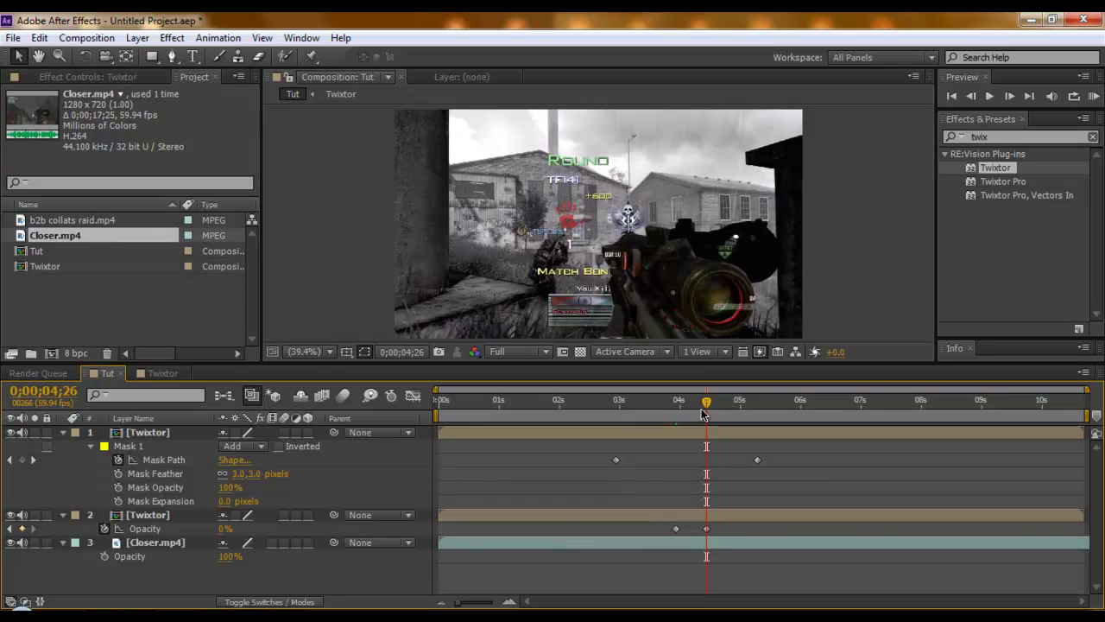
Step forward 10 frames to 0;00;04;36 and set a 100% Opacity keyframe on the top Twixtor layer
click(177, 433)
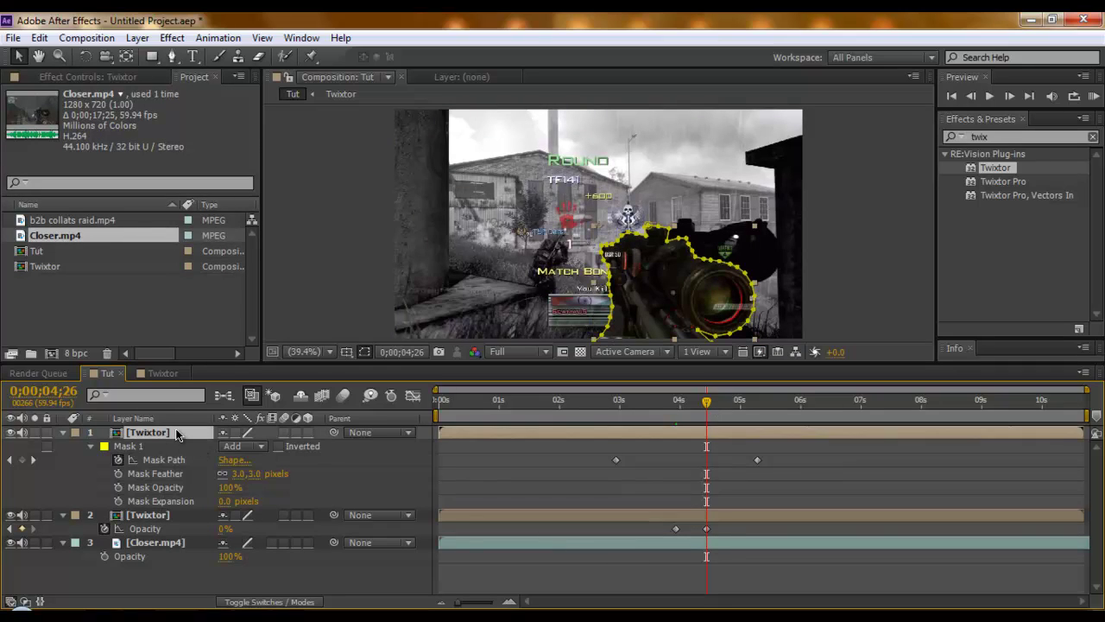
key(t)
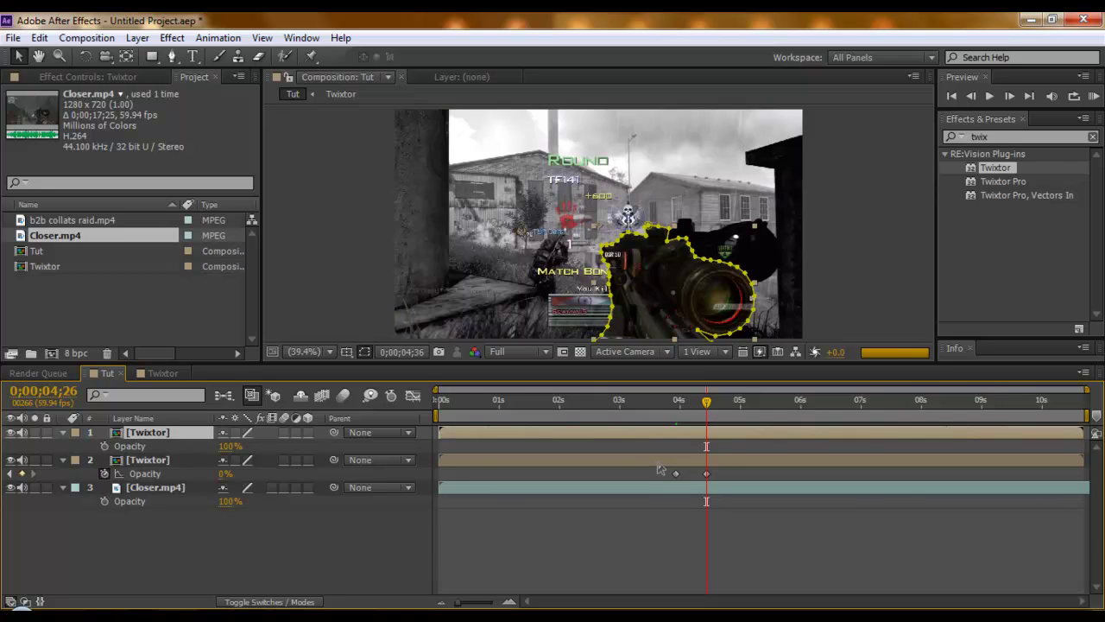
key(shift+Page_Down)
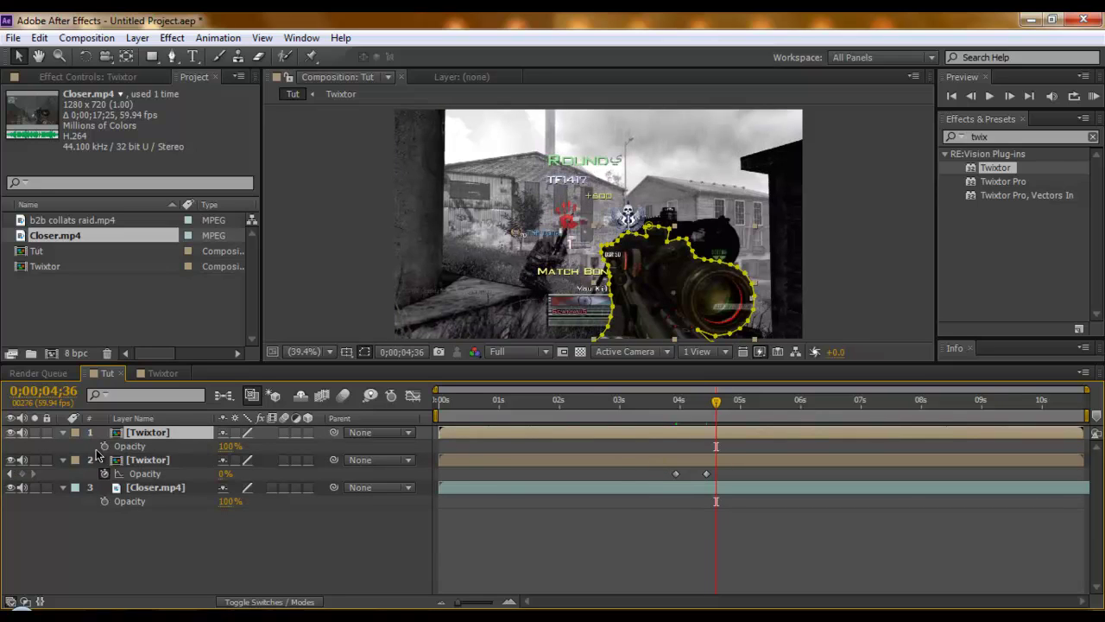
click(105, 445)
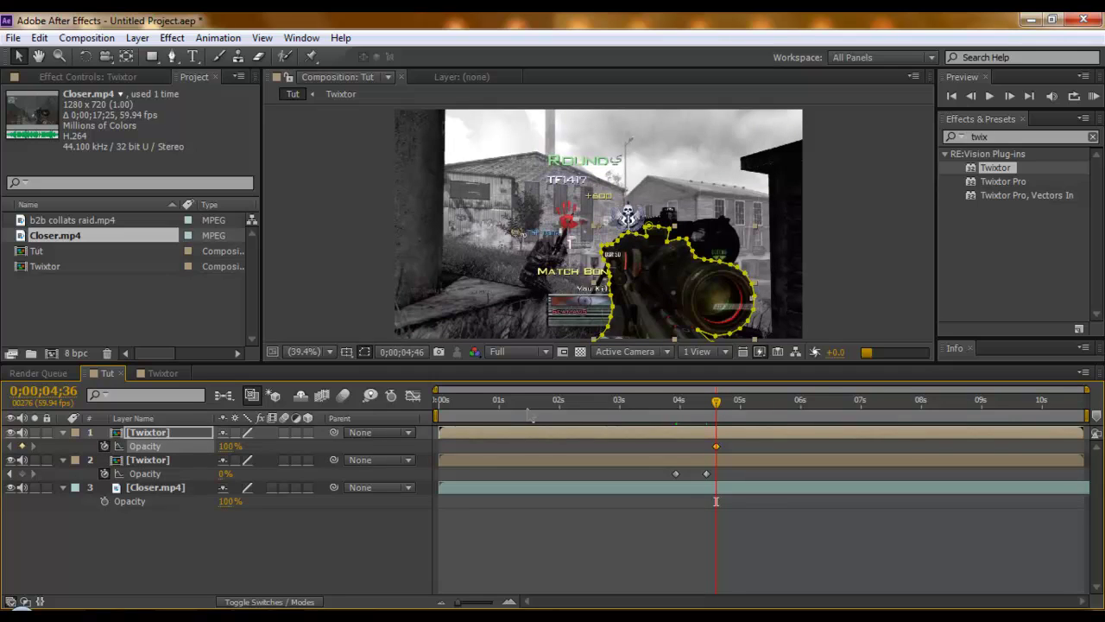
At 0;00;04;56, set the top layer's Opacity to 1%, then preview the cross-fade from 0;00;02;58
key(shift+Page_Down)
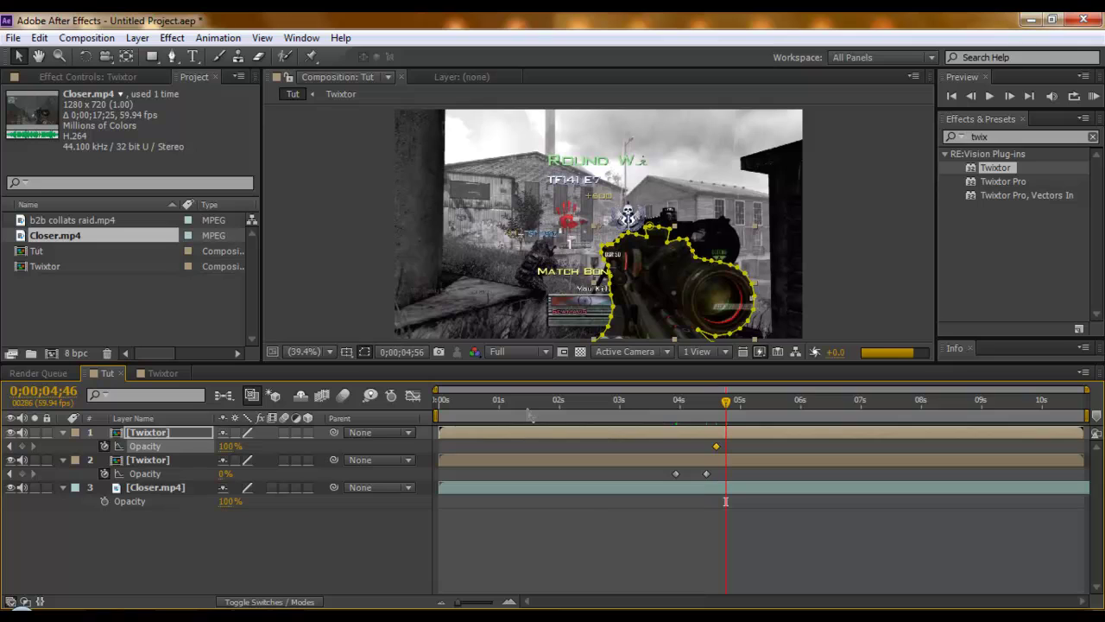
key(shift+Page_Down)
click(234, 438)
text(1)
key(Return)
drag(649, 400, 617, 402)
click(1094, 97)
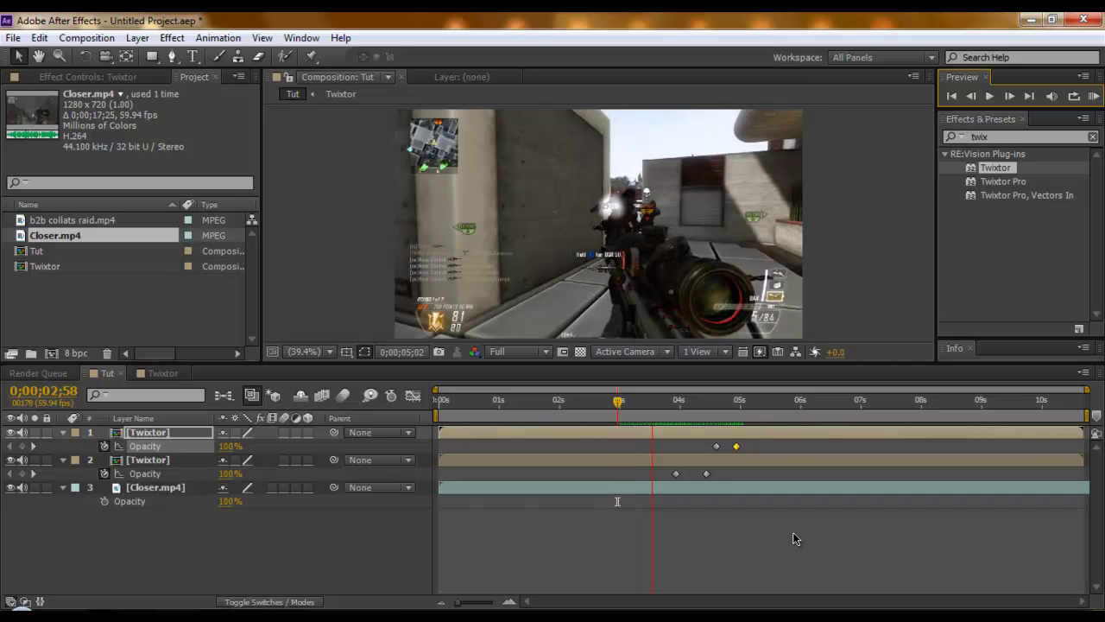
key(space)
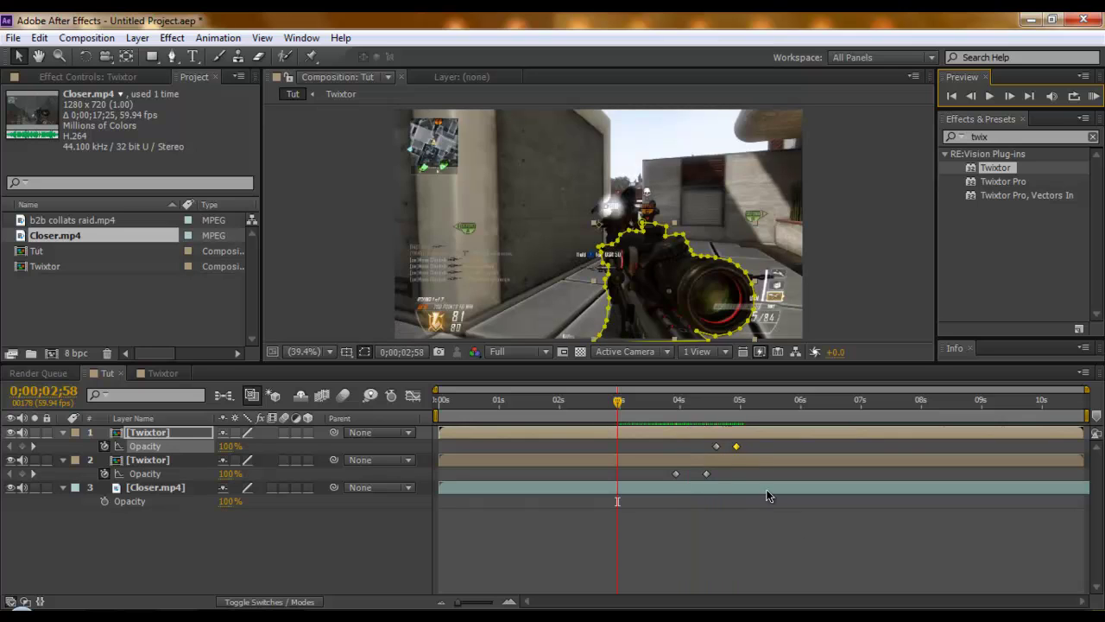
click(346, 566)
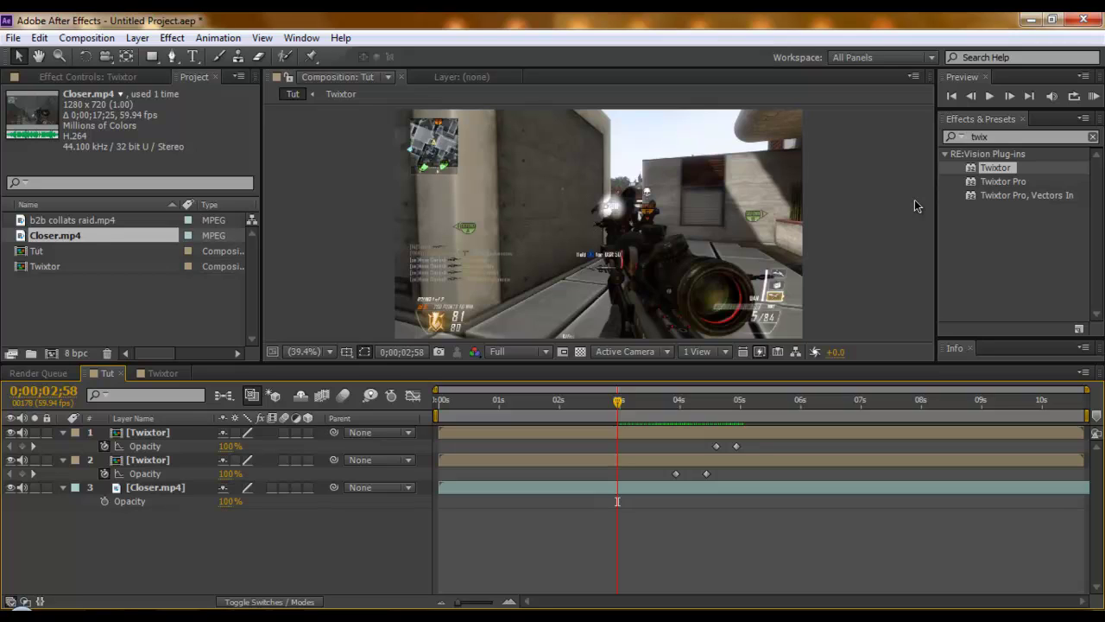
click(967, 269)
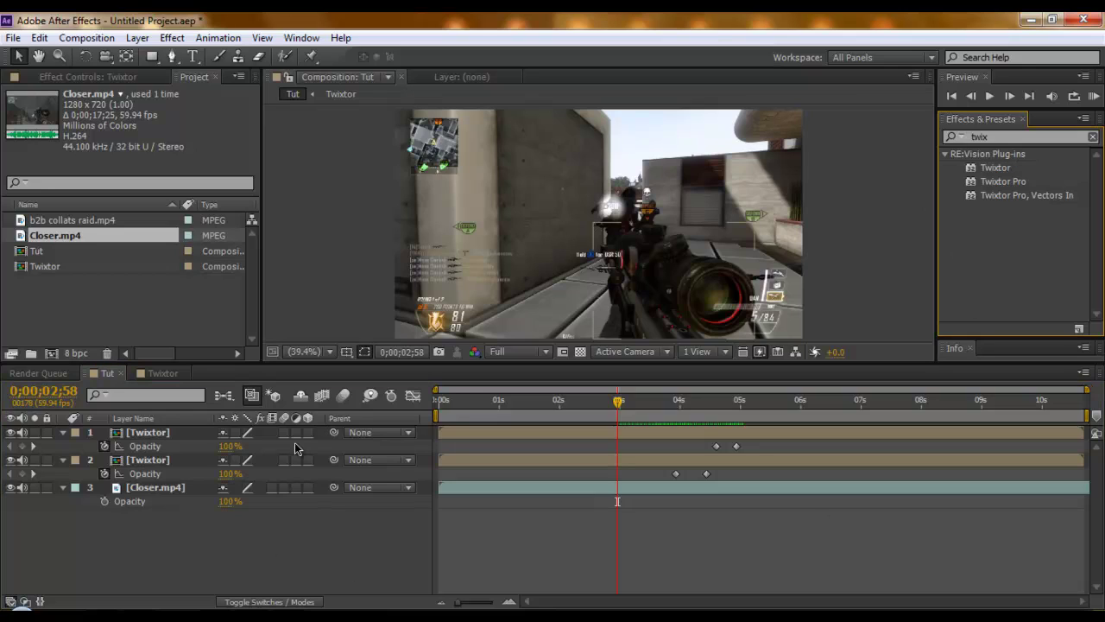